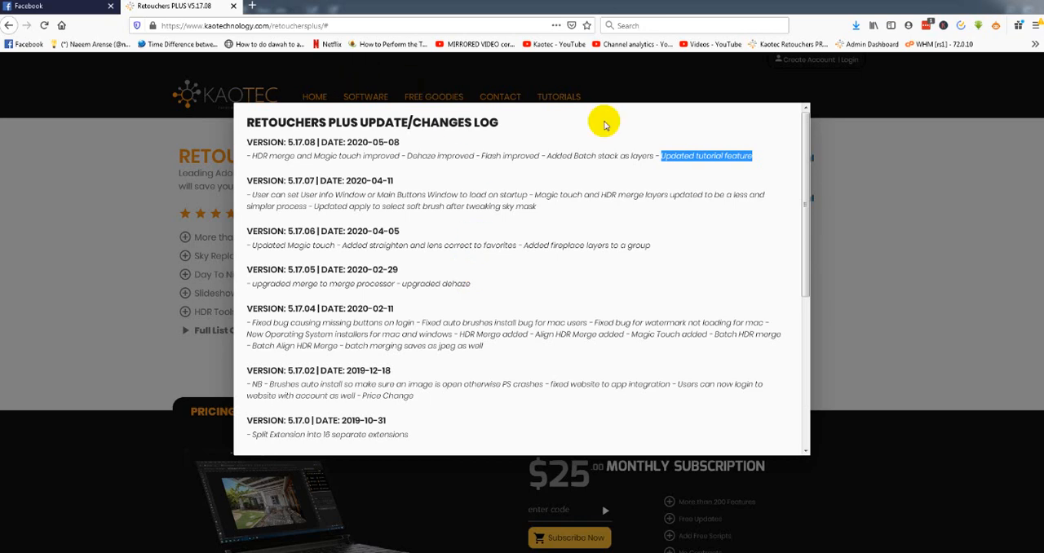
Reopen the Retouchers PLUS update log and review the version 5.17.08 entry, including its updated tutorial feature.
click(805, 107)
mouse_move(364, 117)
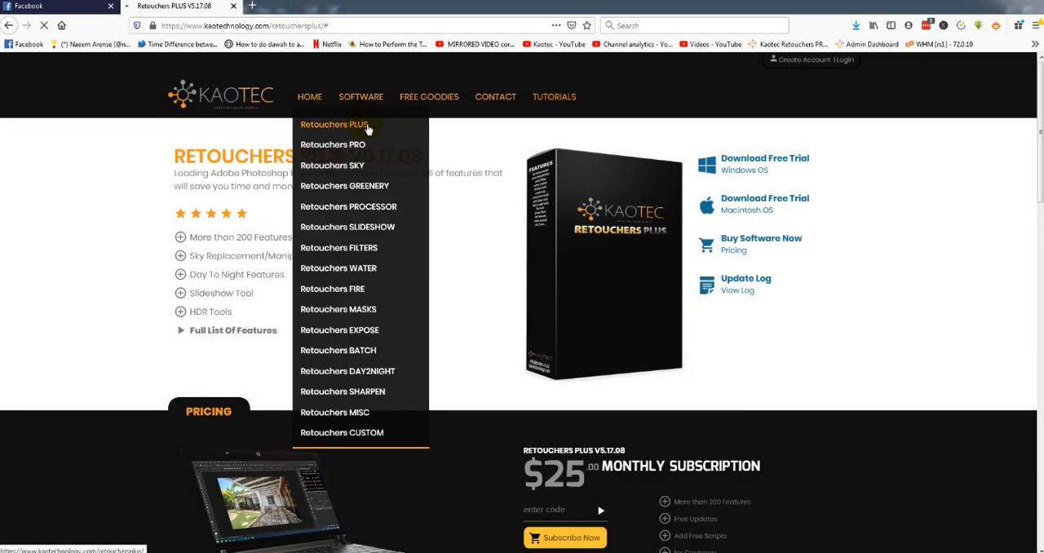
click(728, 287)
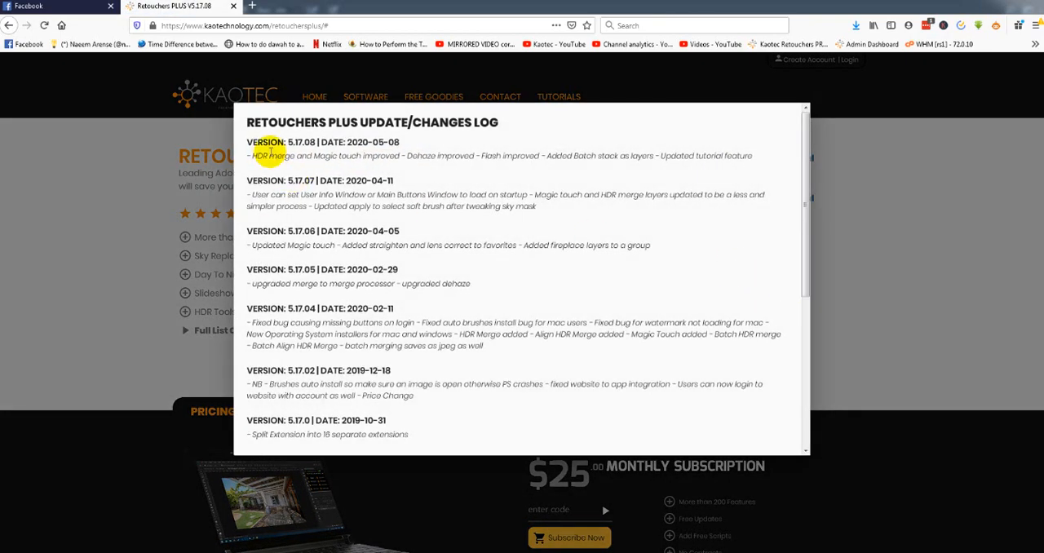
drag(247, 140, 745, 154)
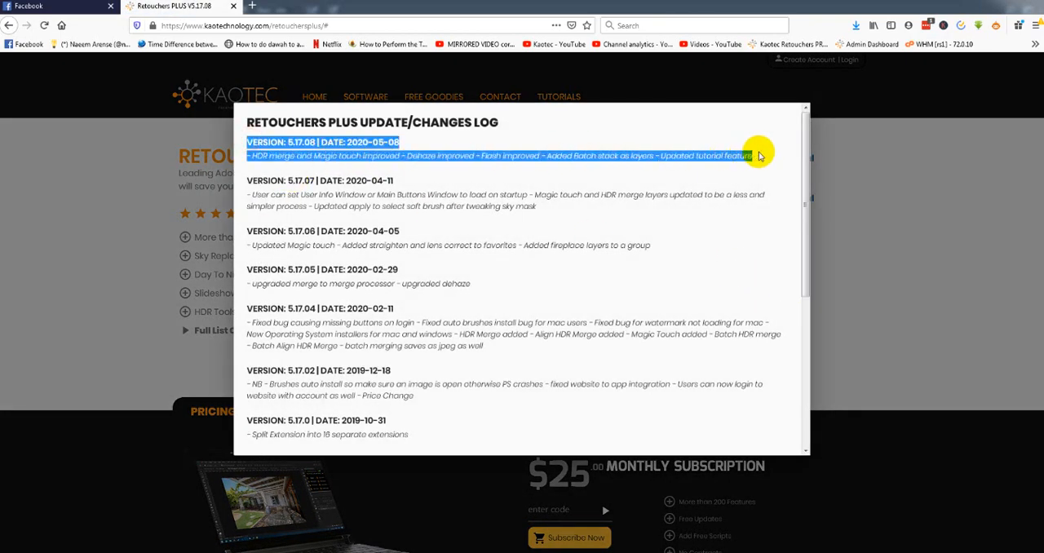
click(235, 169)
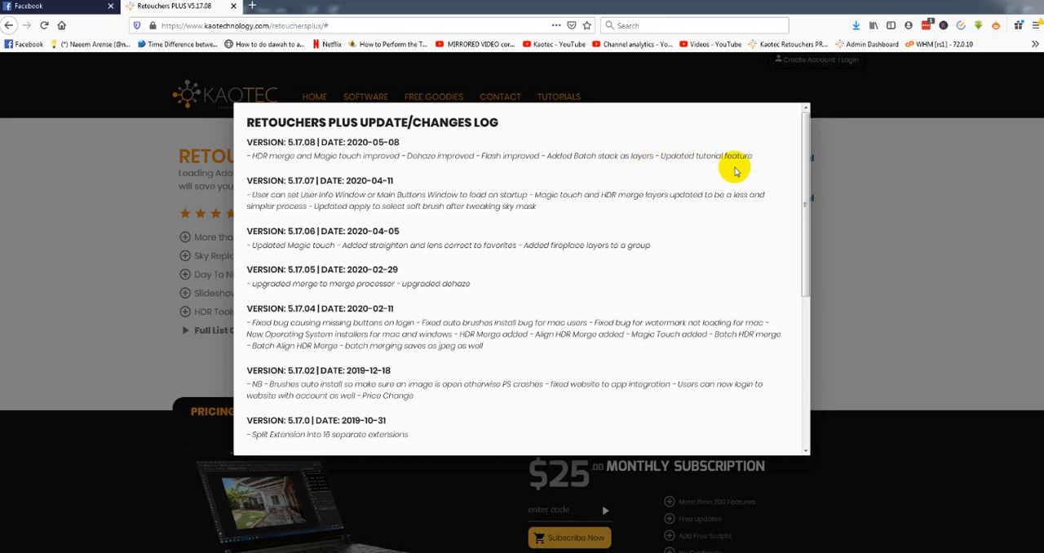
drag(755, 159, 699, 158)
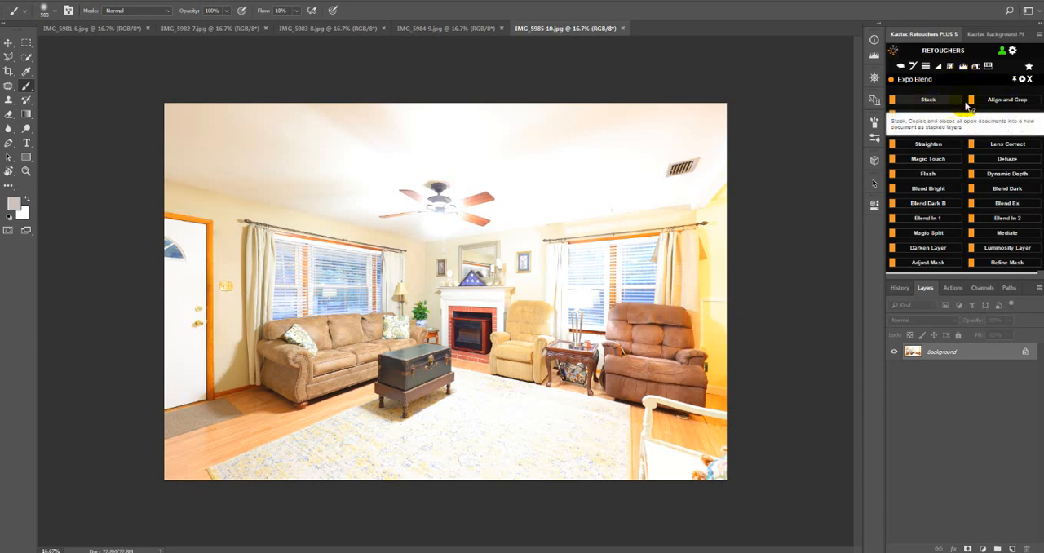
Switch to Photoshop, look up the video tutorial for Expo Blend's Stack feature, and leave the Expo Blend group.
click(927, 101)
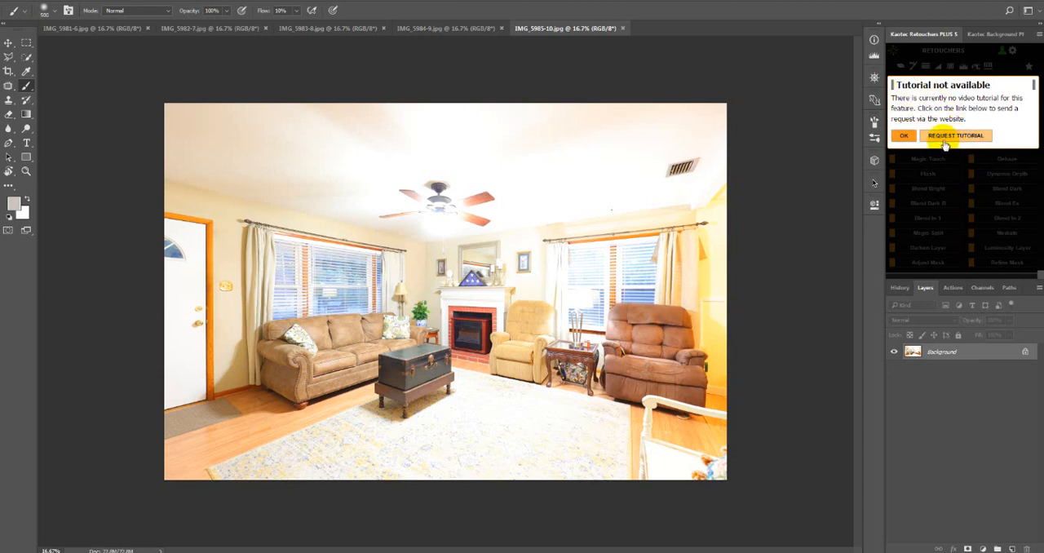
click(898, 136)
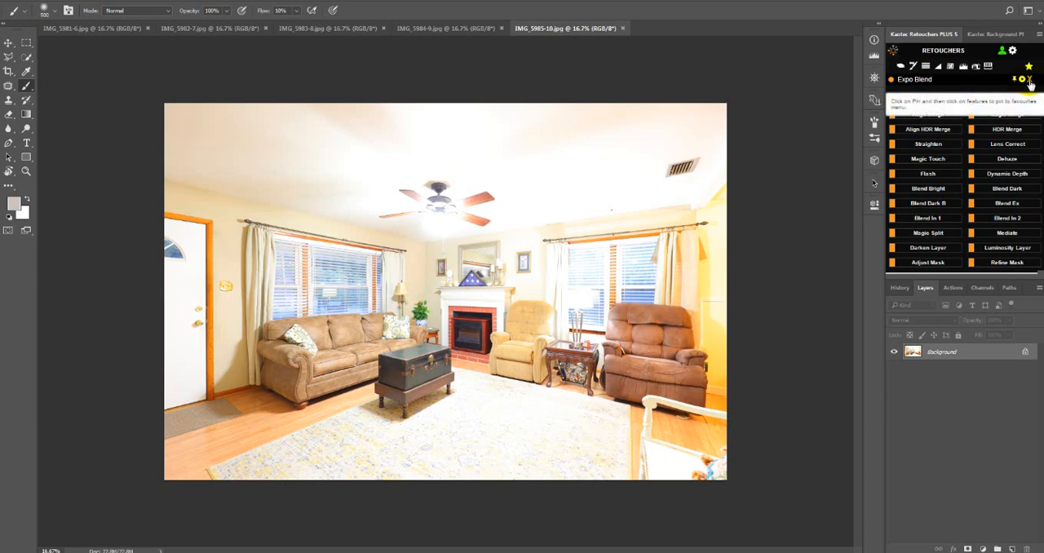
click(1030, 80)
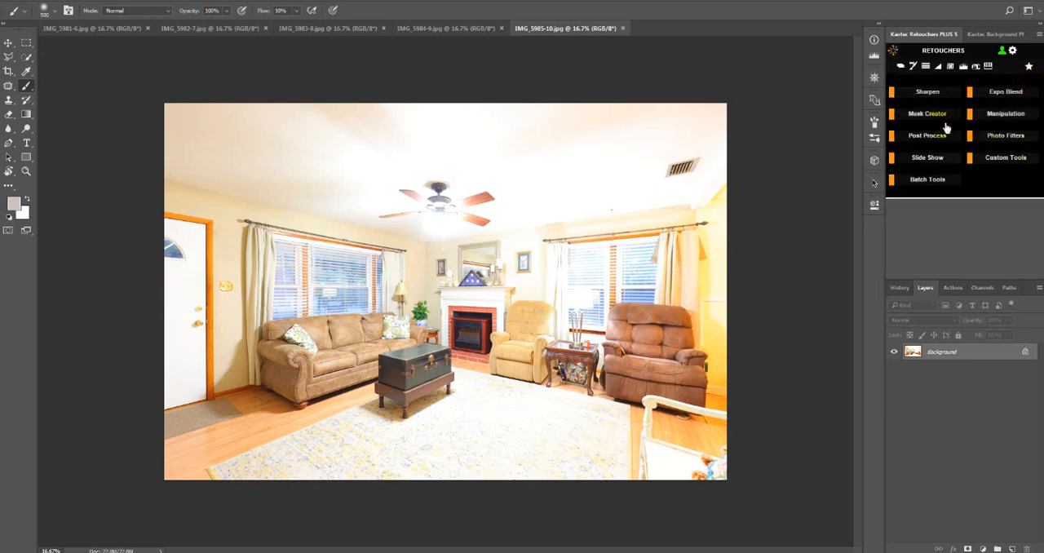
Use Expo Blend to stack all open exposures into one layered document and combine them with Magic Merge.
click(1007, 91)
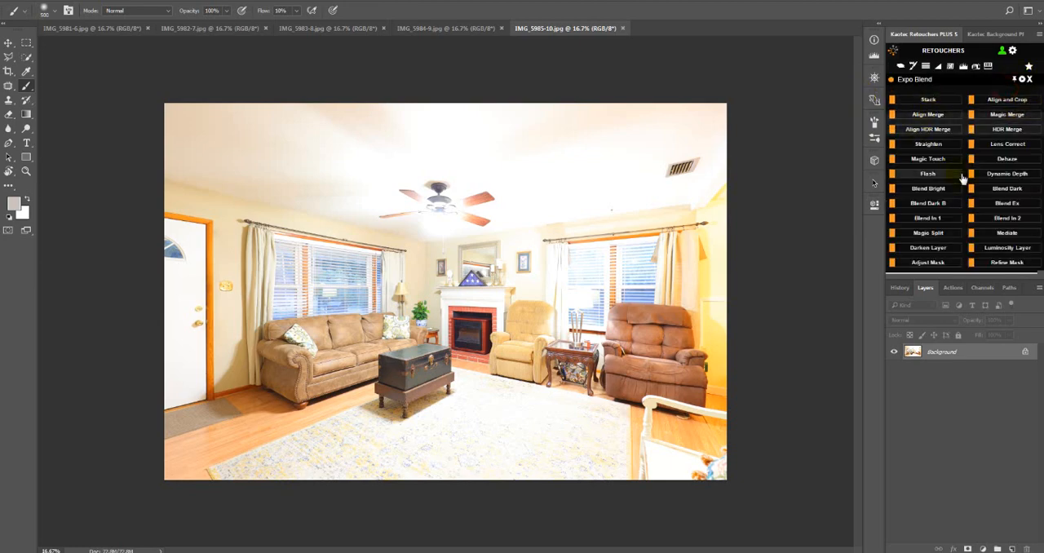
click(935, 103)
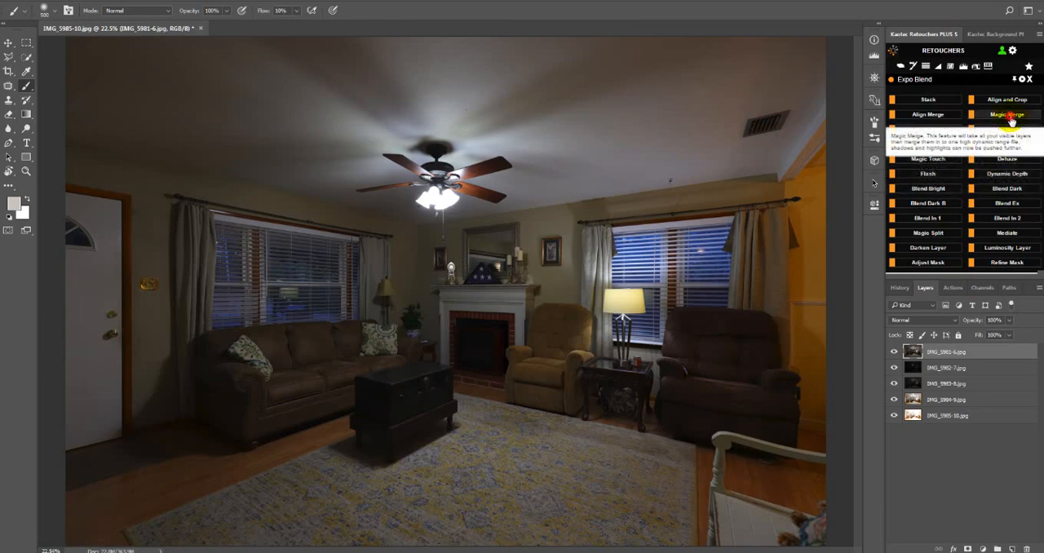
click(1006, 114)
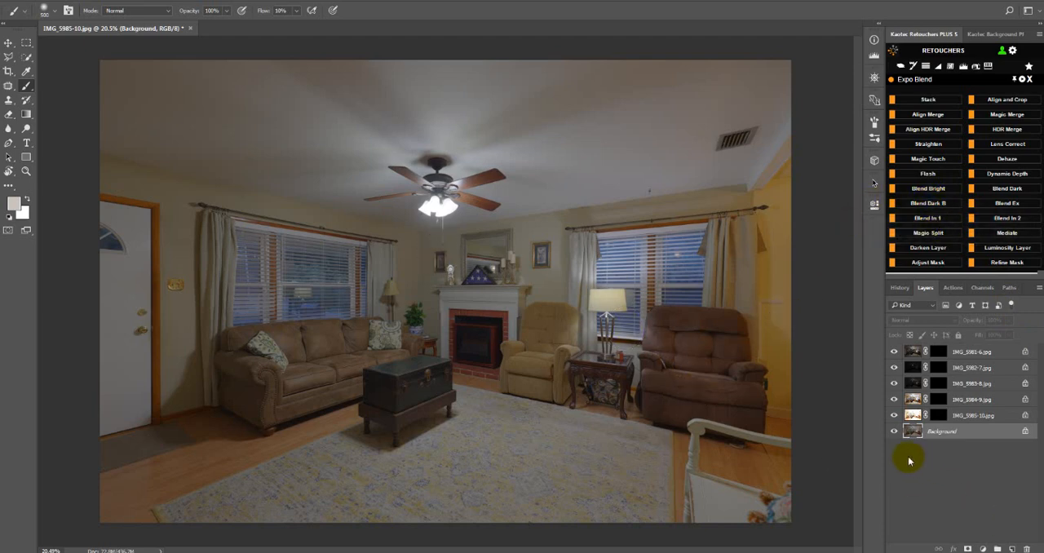
Duplicate the merged Background layer and brighten the copy with a Levels midtone value of about 1.42.
key(ctrl+j)
click(964, 67)
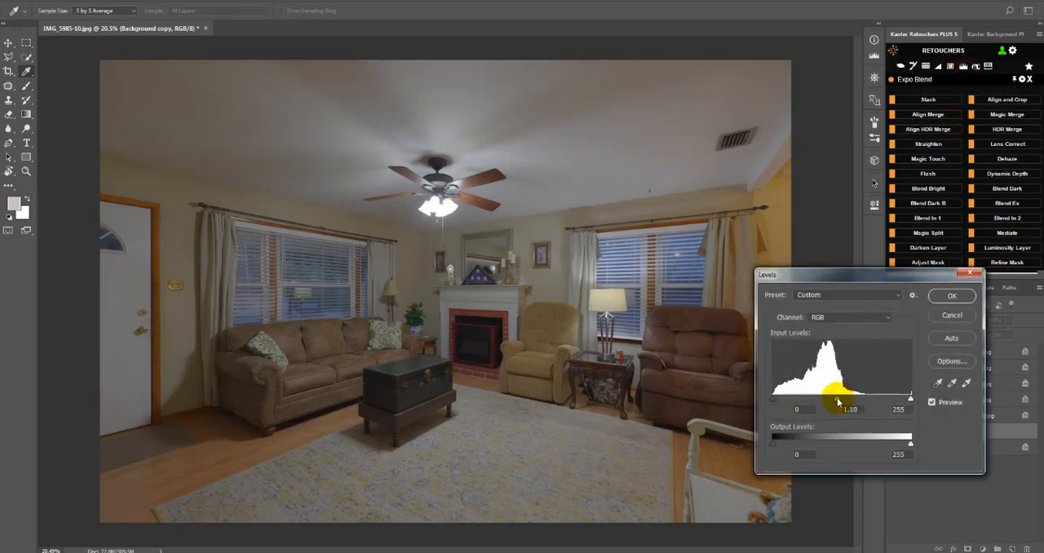
click(837, 401)
drag(838, 401, 823, 405)
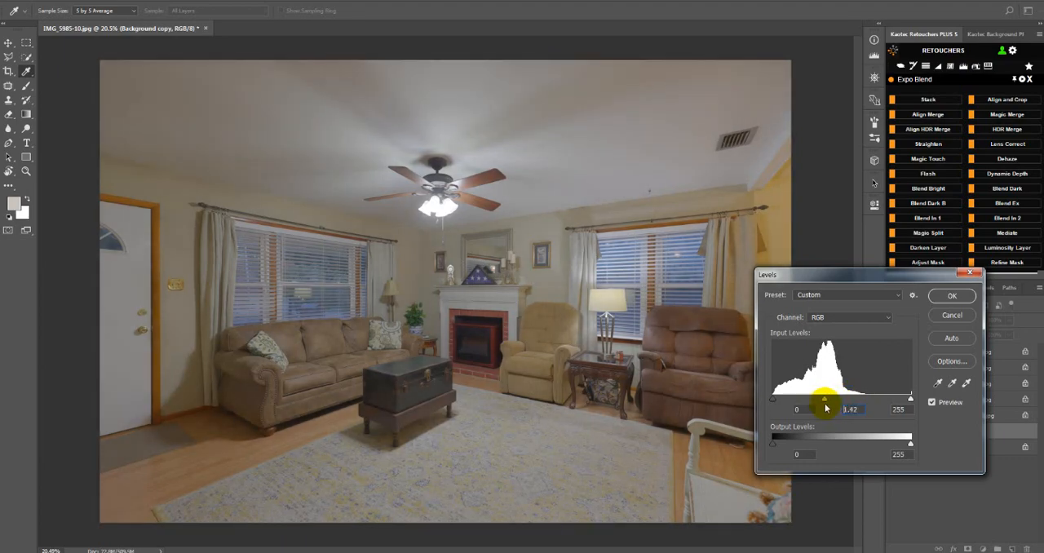
click(954, 296)
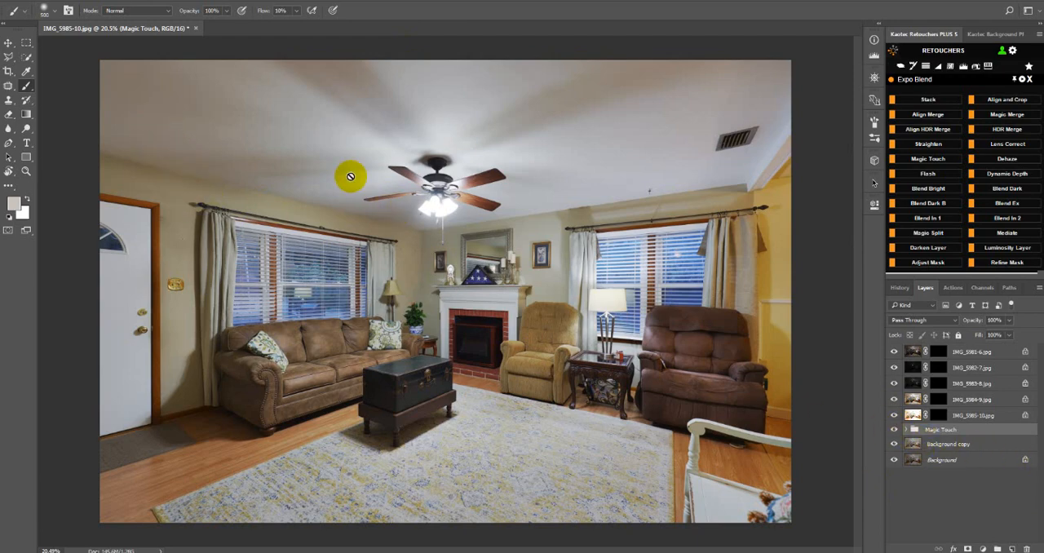
Dodge the ceiling around the fan on the Background copy layer, using Midtones at 24% exposure and a brush of about 1000 px.
click(916, 447)
click(26, 128)
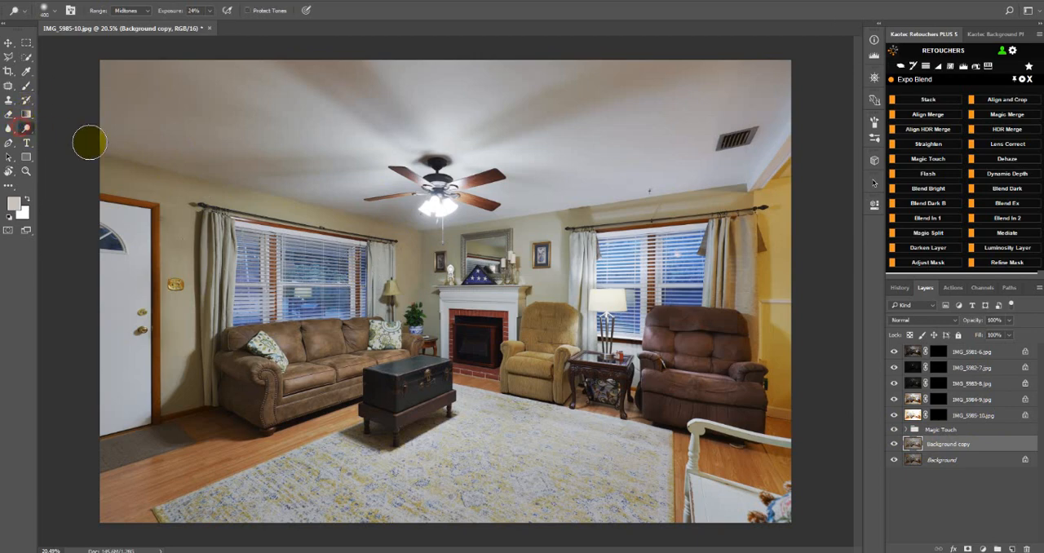
key(bracketright)
key(bracketright)
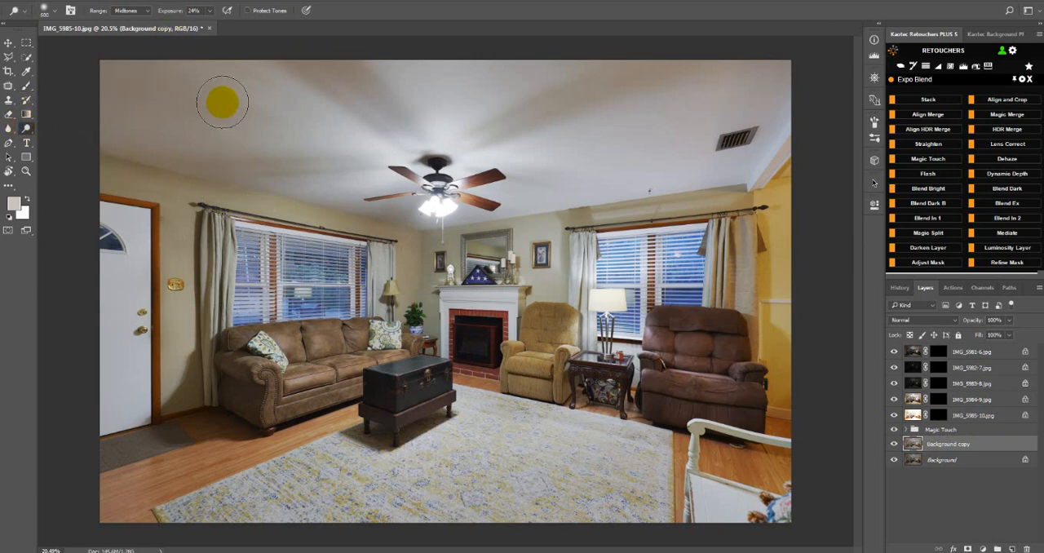
key(bracketright)
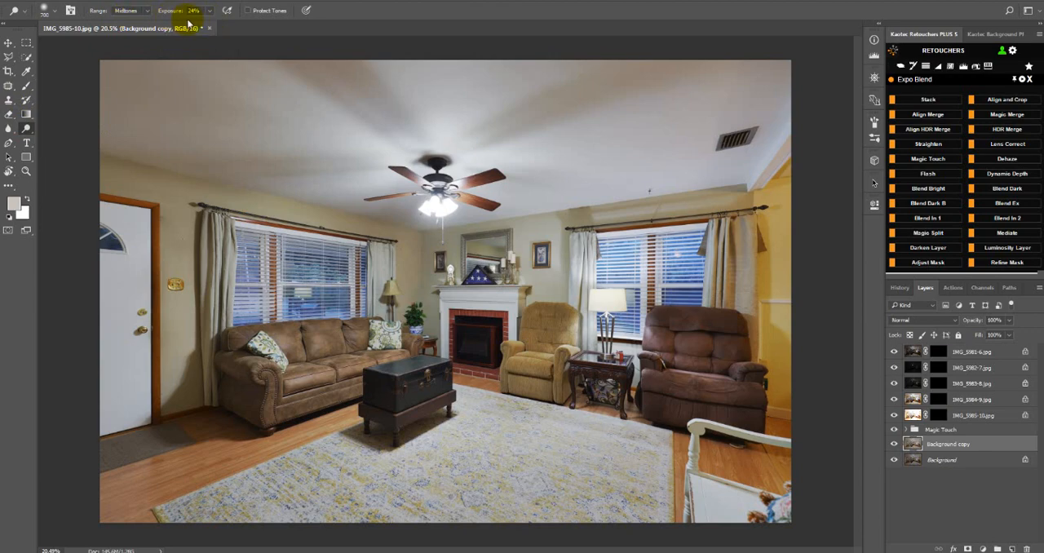
key(bracketright)
key(bracketright)
key(bracketright)
key(bracketright)
key(bracketright)
key(bracketright)
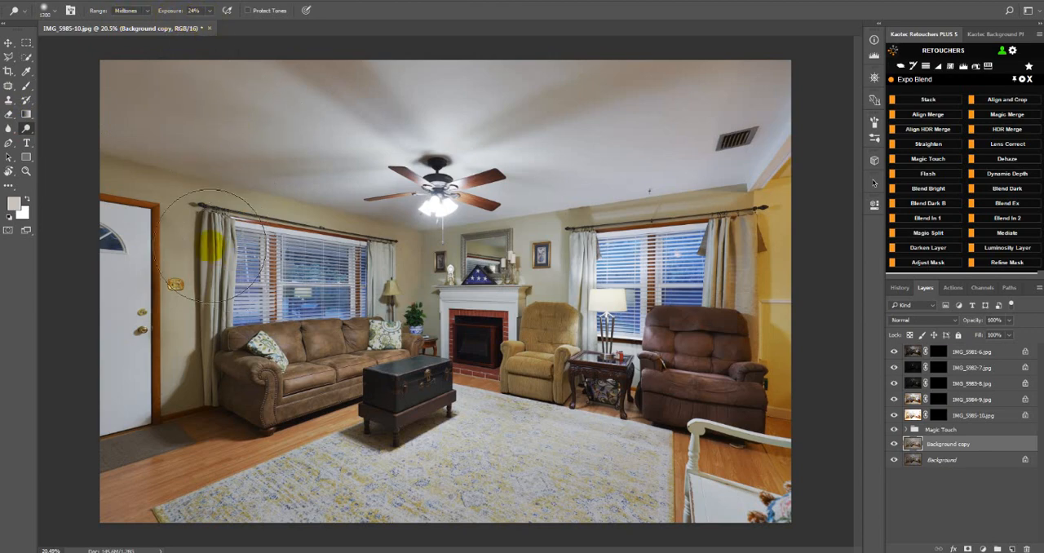
key(bracketleft)
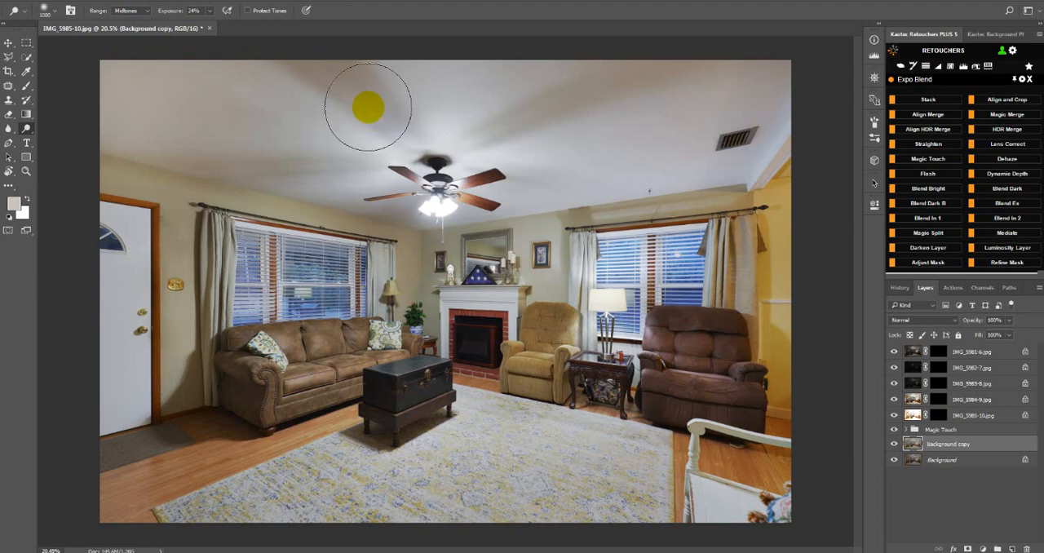
key(bracketleft)
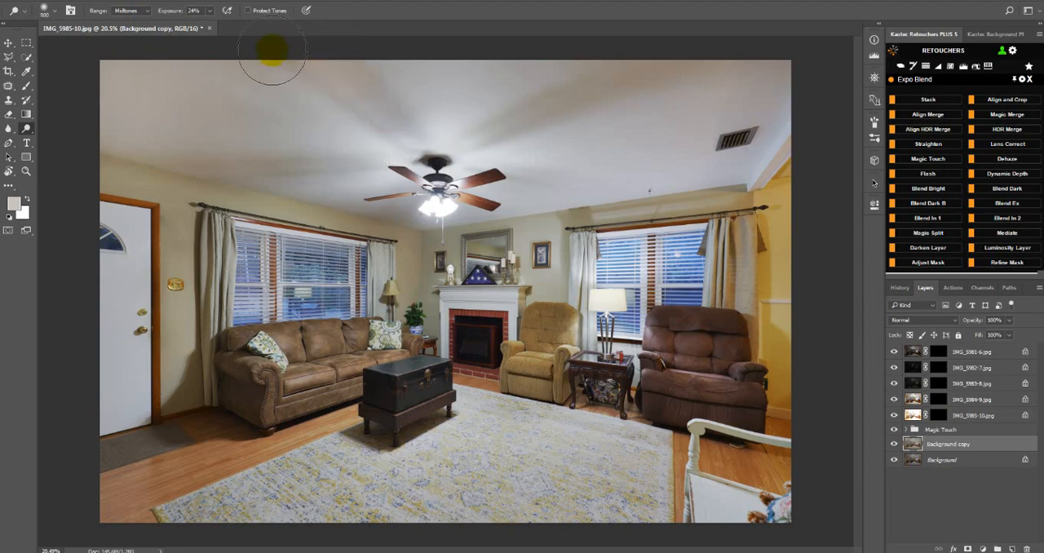
key(bracketright)
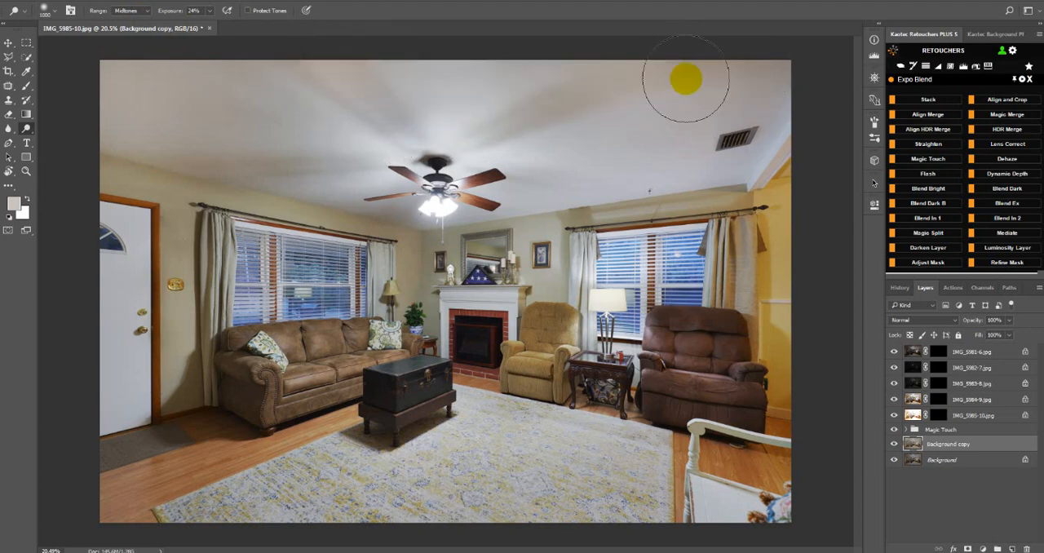
key(bracketright)
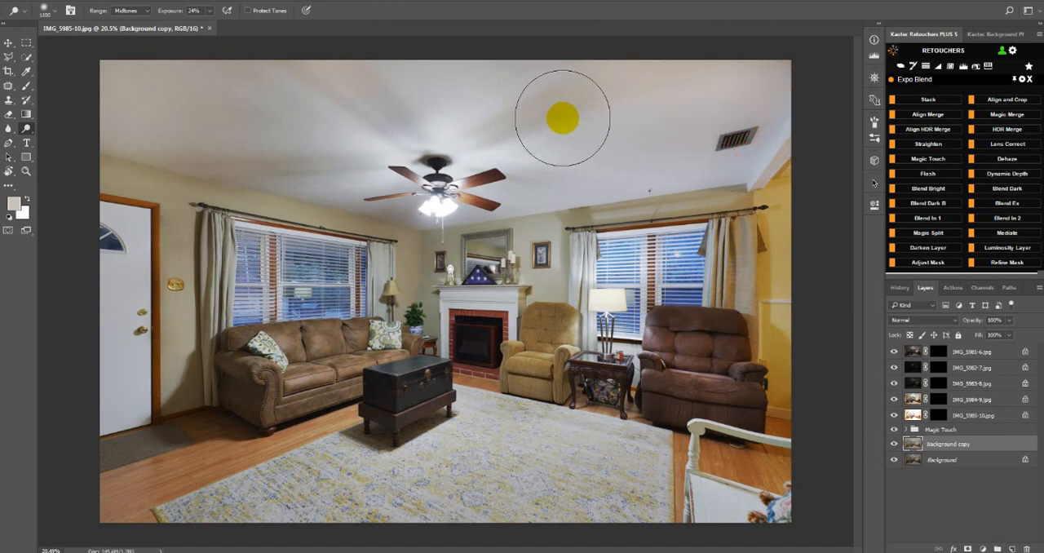
key(bracketleft)
key(bracketleft)
click(576, 100)
key(bracketleft)
key(bracketright)
key(bracketright)
click(396, 113)
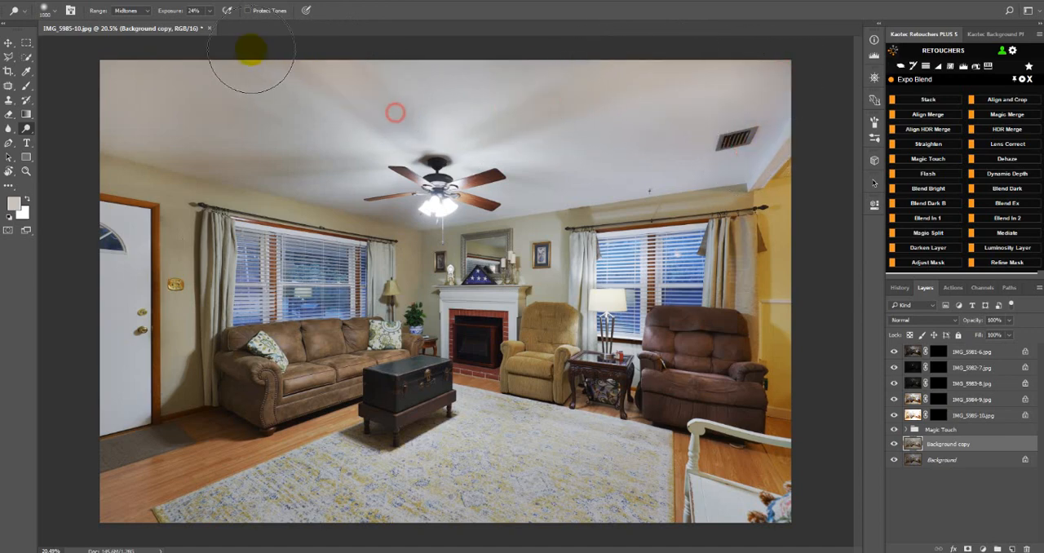
Dodge the ceiling above the door and the sofa-side window, extending to the photo's upper edge.
key(bracketright)
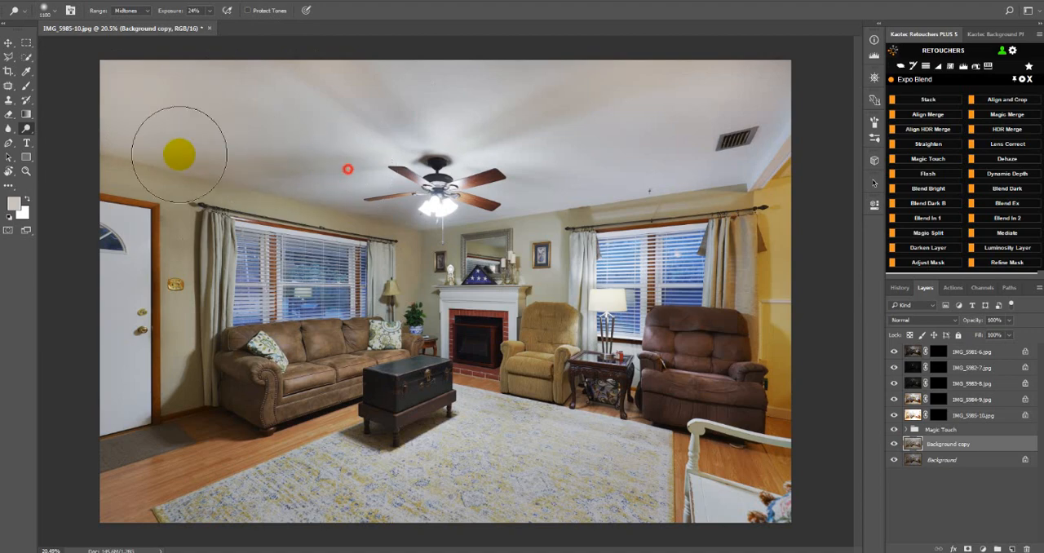
mouse_move(350, 161)
mouse_down()
mouse_move(294, 166)
mouse_move(312, 171)
mouse_move(174, 166)
mouse_up()
key(bracketleft)
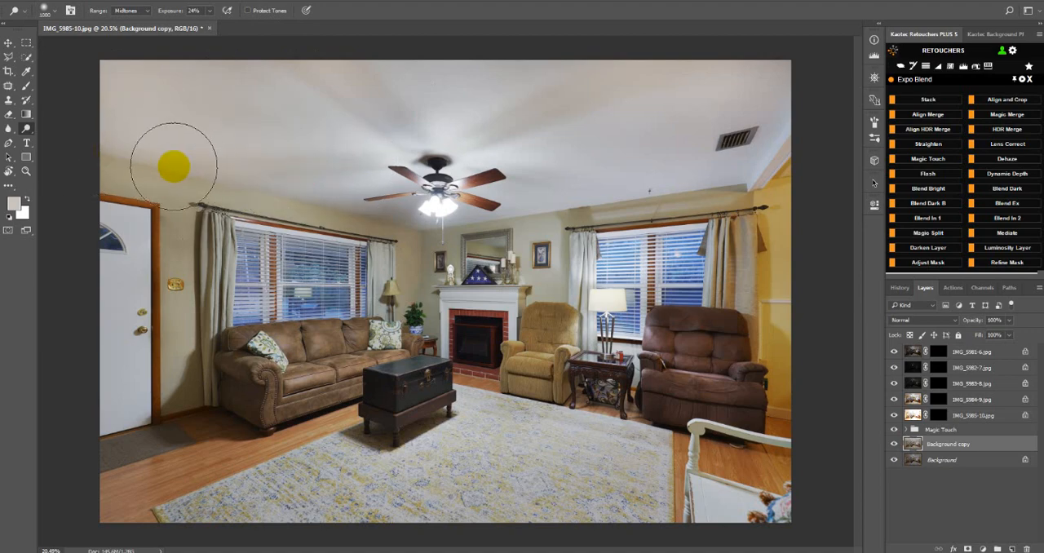
drag(272, 168, 310, 168)
drag(243, 109, 203, 90)
drag(275, 62, 281, 64)
drag(366, 83, 353, 87)
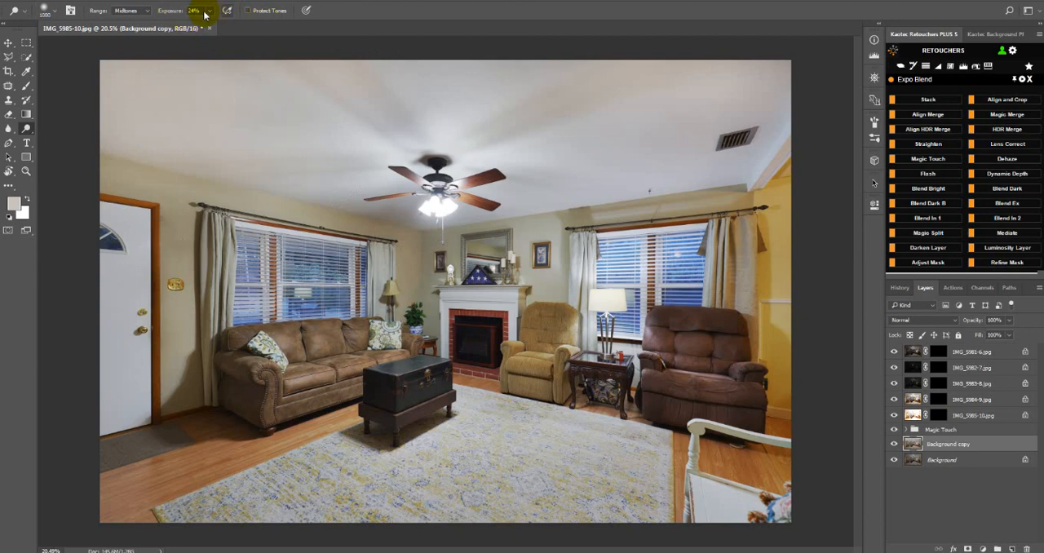
Dodge the wall above the sofa-side window and down beside the front door, adjusting the brush size to fit.
key(bracketleft)
key(bracketleft)
key(bracketleft)
key(bracketleft)
key(bracketleft)
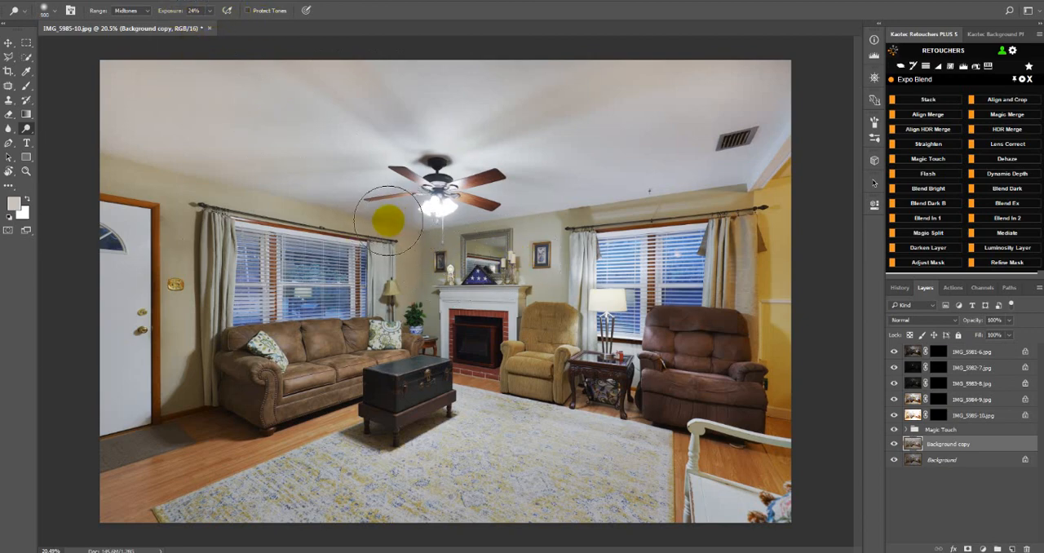
click(328, 214)
key(bracketright)
key(bracketright)
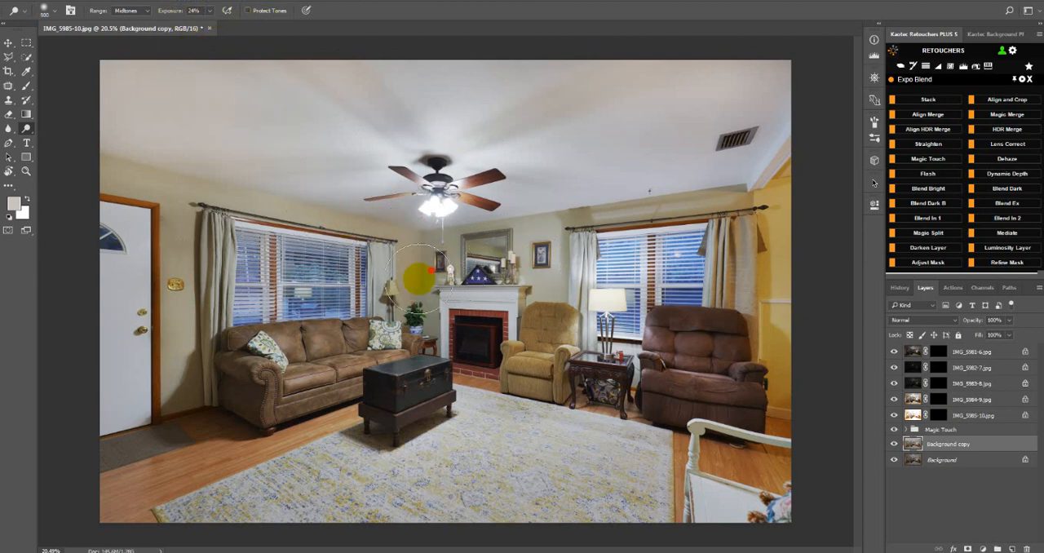
drag(378, 207, 148, 228)
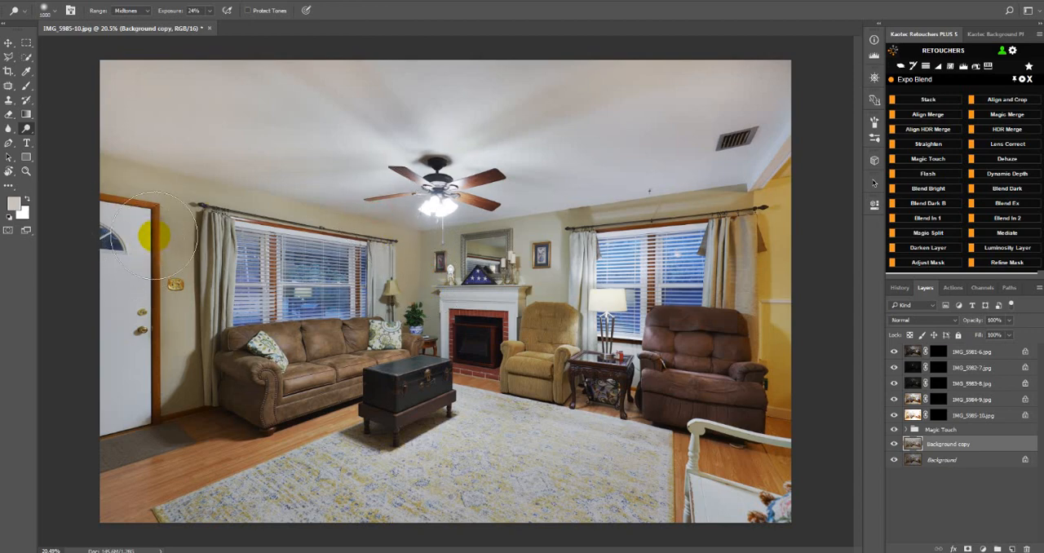
click(184, 306)
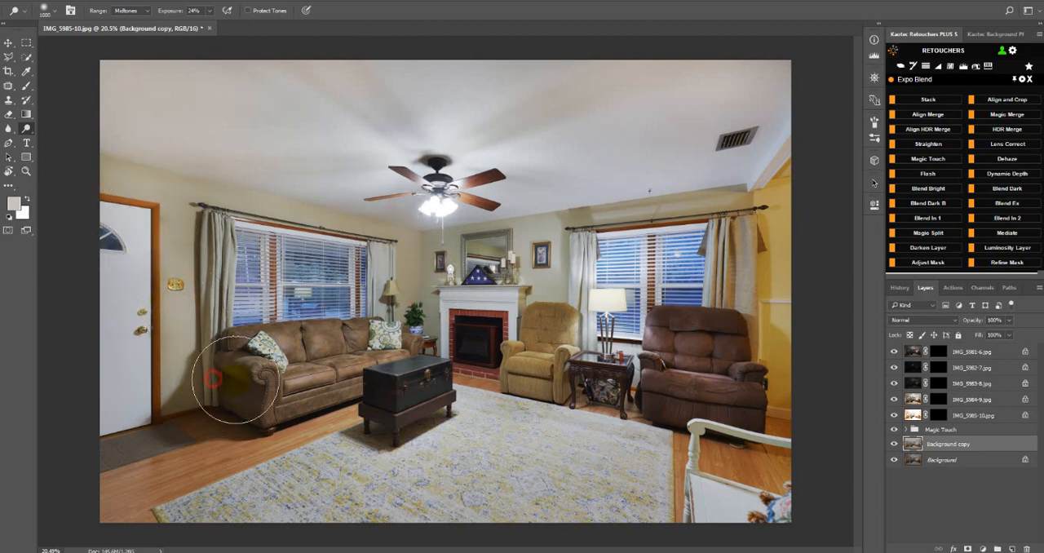
Dodge the dark trunk coffee table and its base with a smaller brush.
click(361, 389)
key(bracketleft)
key(bracketleft)
key(bracketleft)
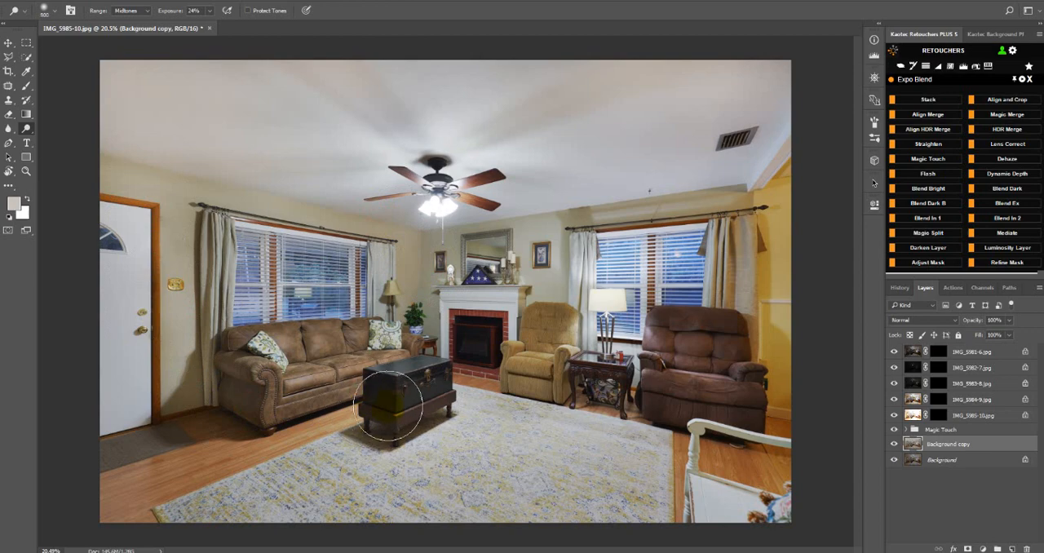
drag(385, 384, 370, 416)
drag(442, 410, 395, 422)
click(376, 387)
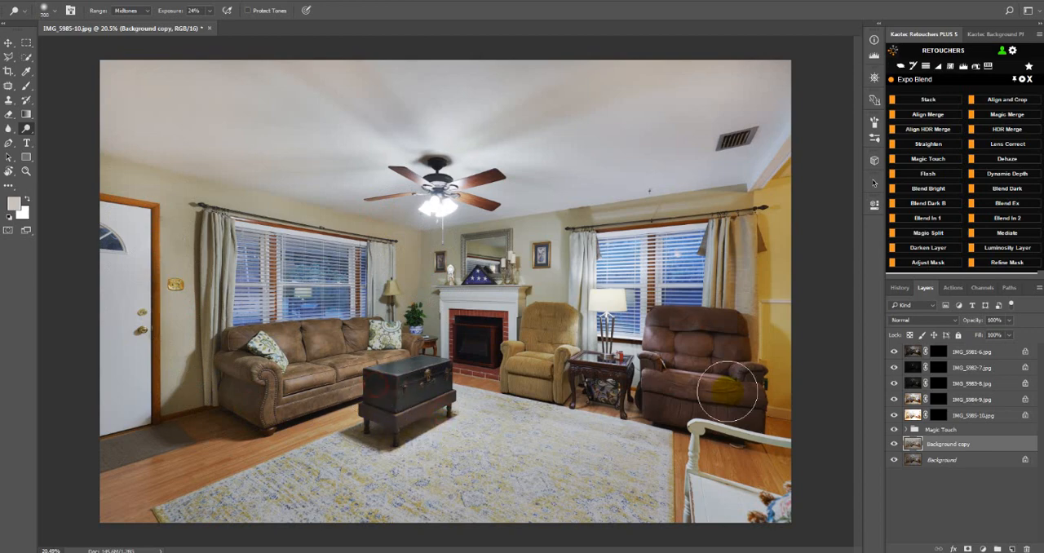
Dodge the brown recliner and the upper curtains and wall around the window behind it.
drag(657, 395, 670, 399)
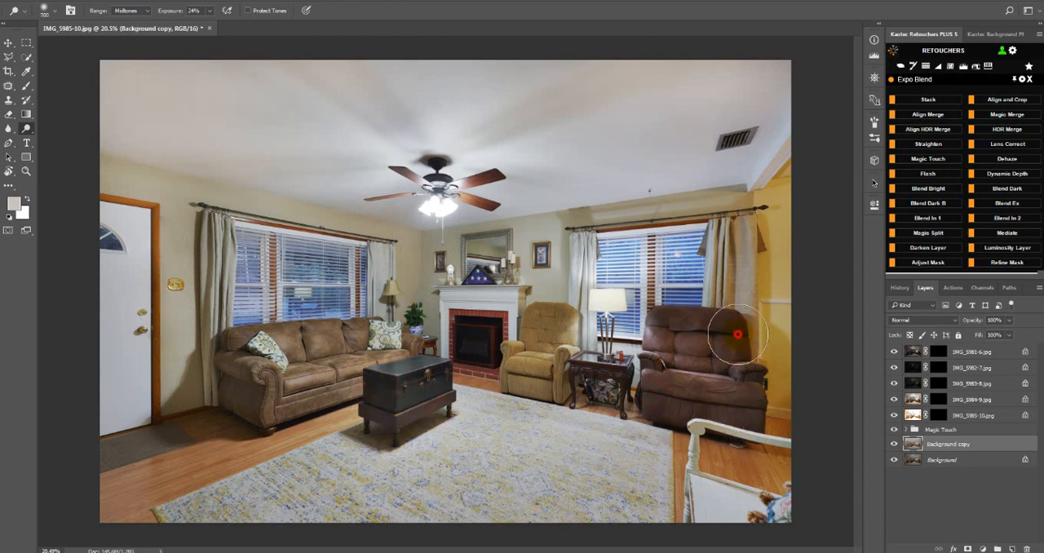
drag(737, 334, 677, 319)
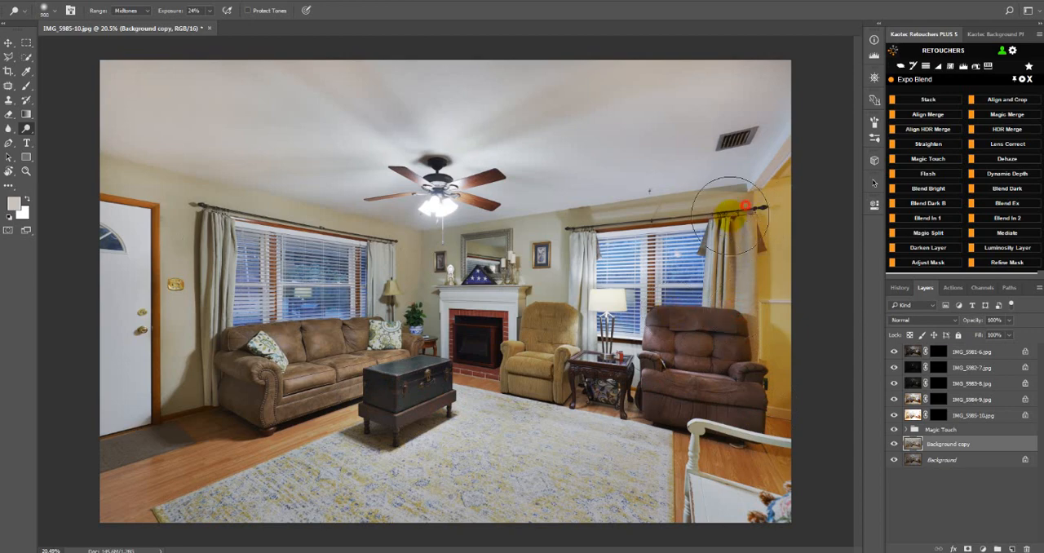
drag(673, 221, 592, 224)
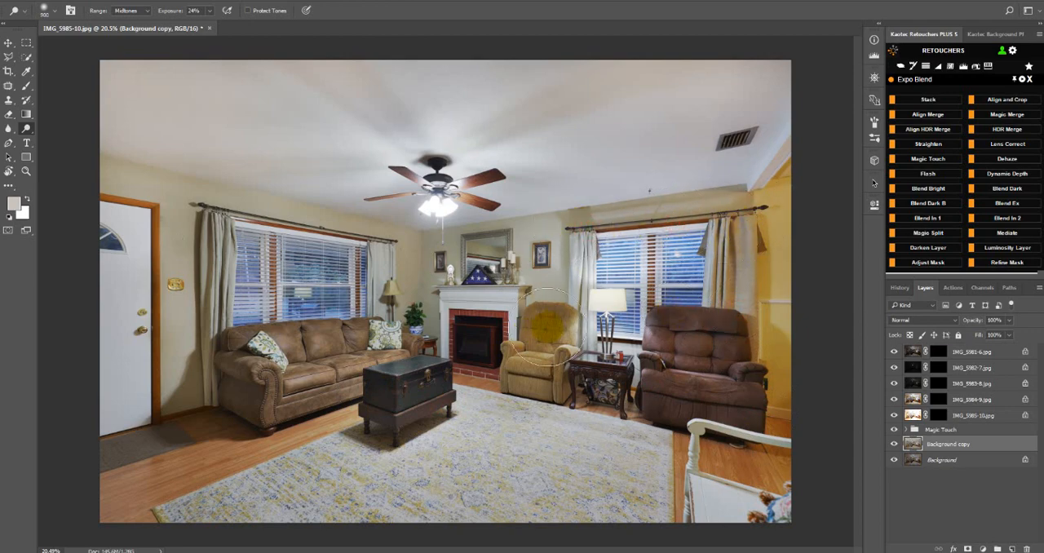
Dodge the tan recliner beside the fireplace and the yellow wall down the photo's right edge.
click(481, 337)
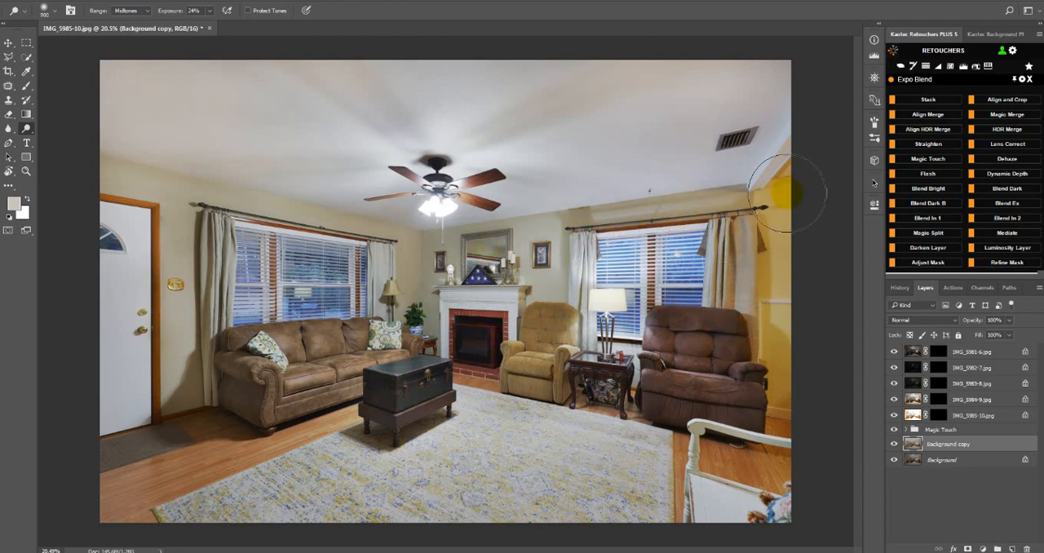
mouse_move(783, 195)
mouse_down()
mouse_move(762, 242)
mouse_move(769, 323)
mouse_move(791, 419)
mouse_move(811, 448)
mouse_up()
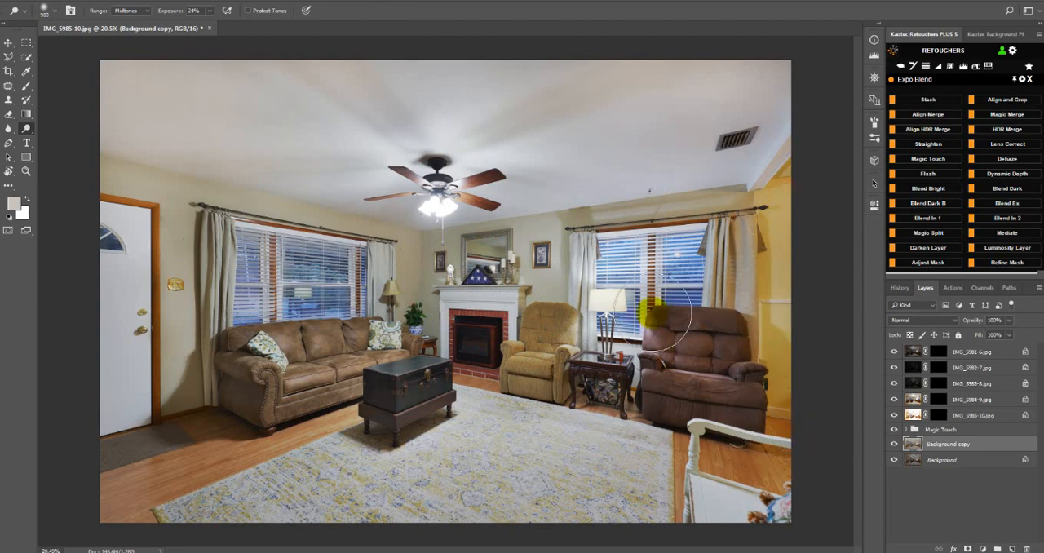
scroll(655, 308, down, 2)
scroll(654, 308, up, 1)
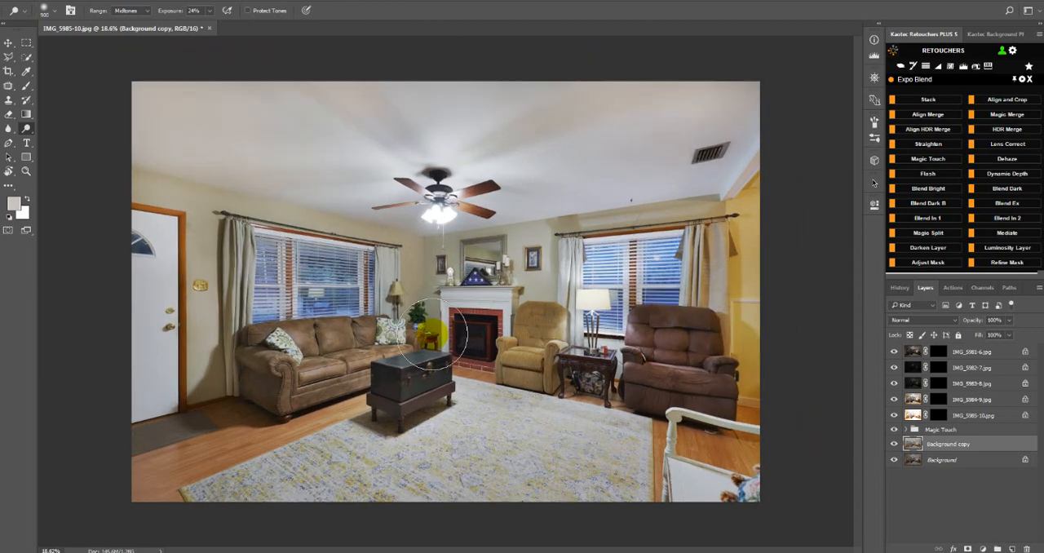
Expand the Magic Touch group and set the saturation of its Hue/Saturation adjustment to -100.
click(910, 430)
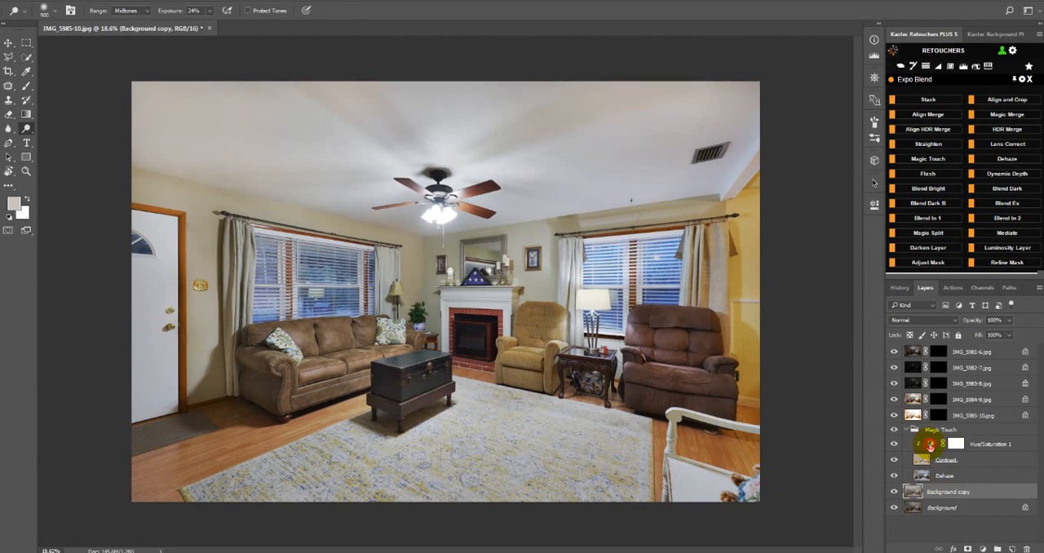
click(929, 444)
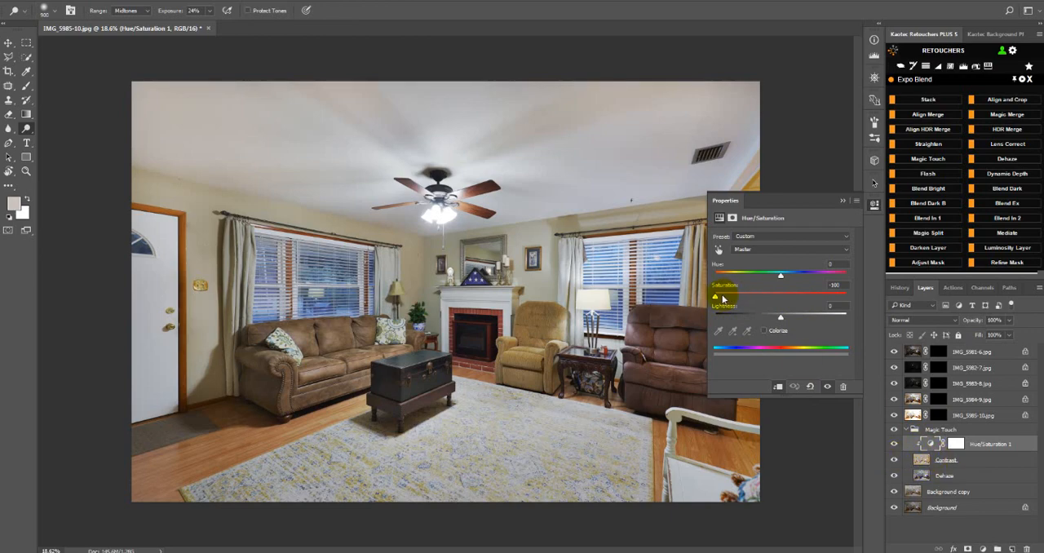
drag(739, 303, 683, 294)
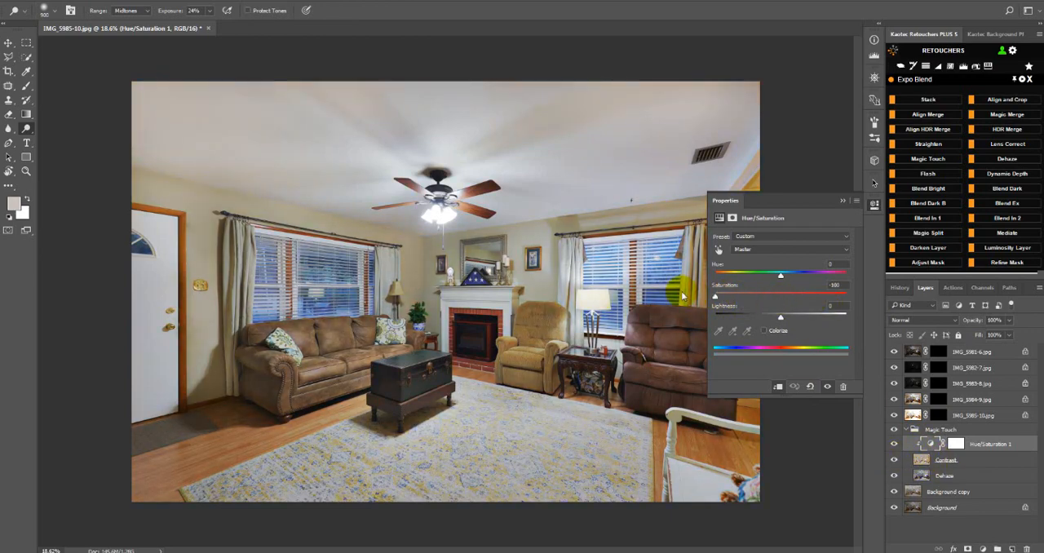
click(874, 205)
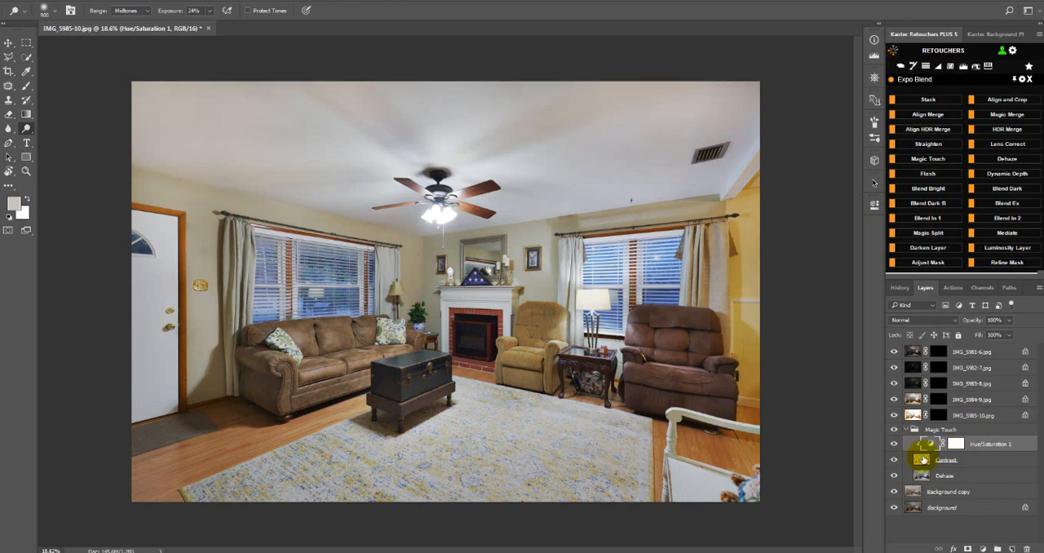
Set the fill of the Contrast layer in the Magic Touch group to about 55%.
click(920, 459)
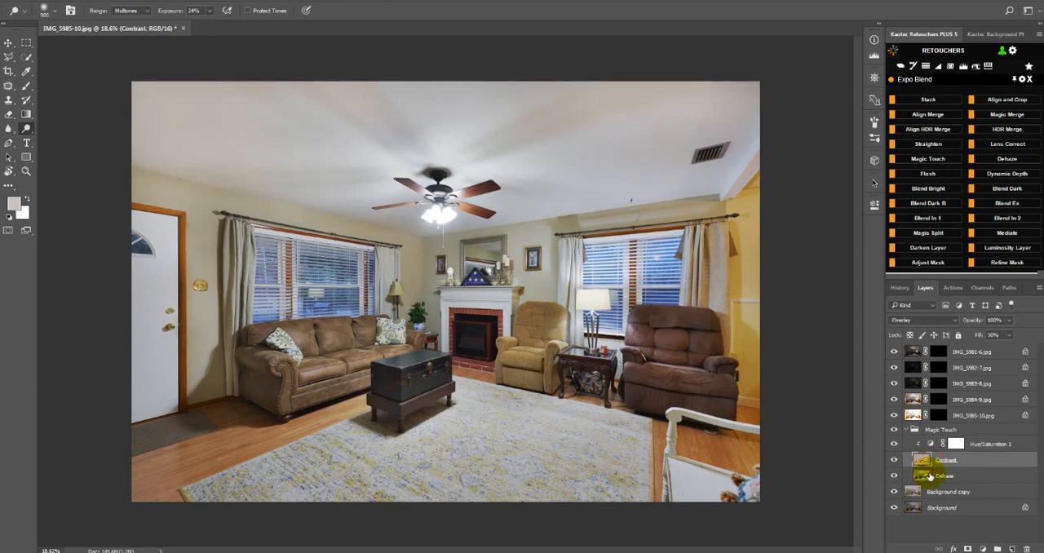
click(927, 481)
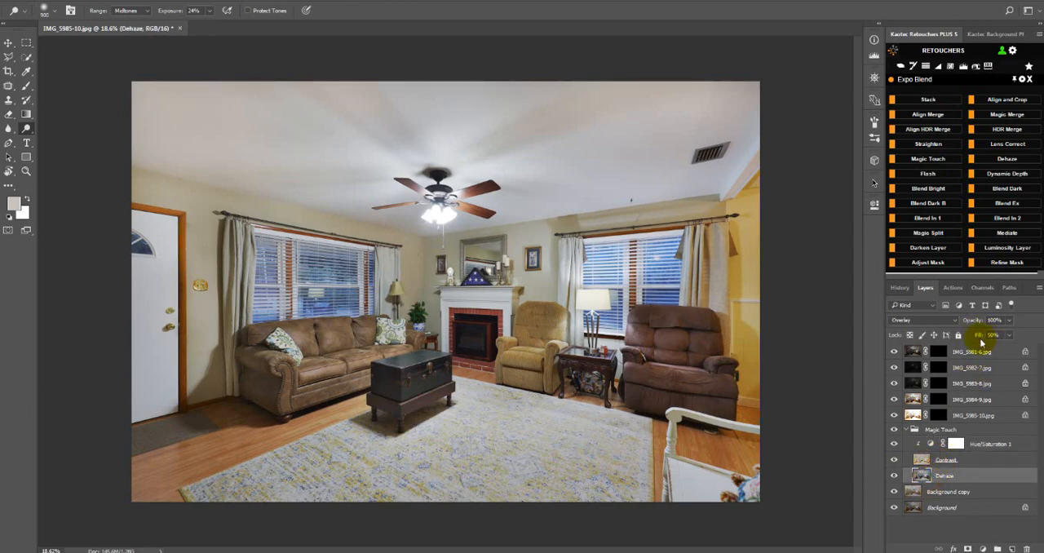
click(922, 461)
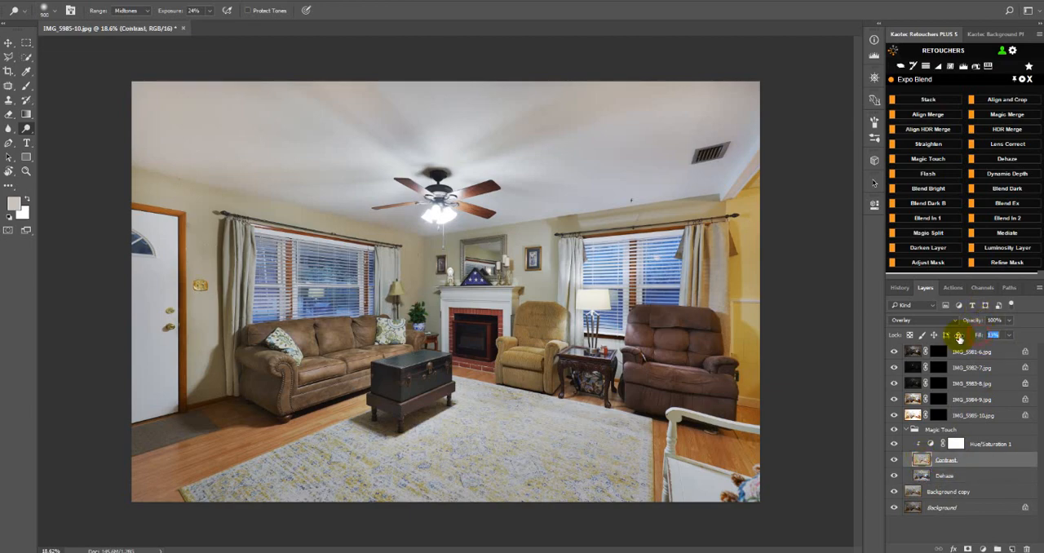
drag(959, 338, 992, 347)
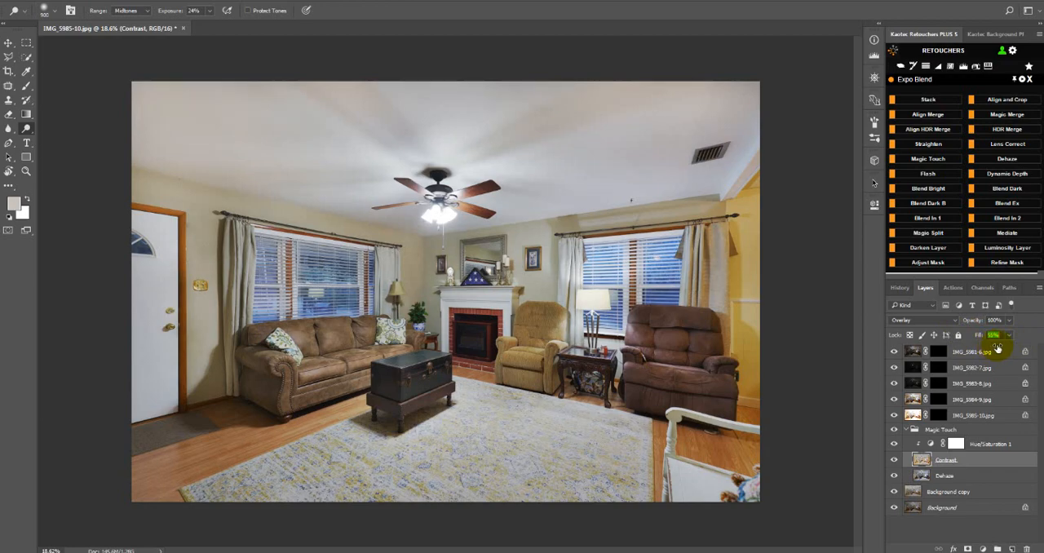
Set the Dehaze layer's fill to 74% and compare the photo with the Magic Touch group hidden and shown.
click(949, 476)
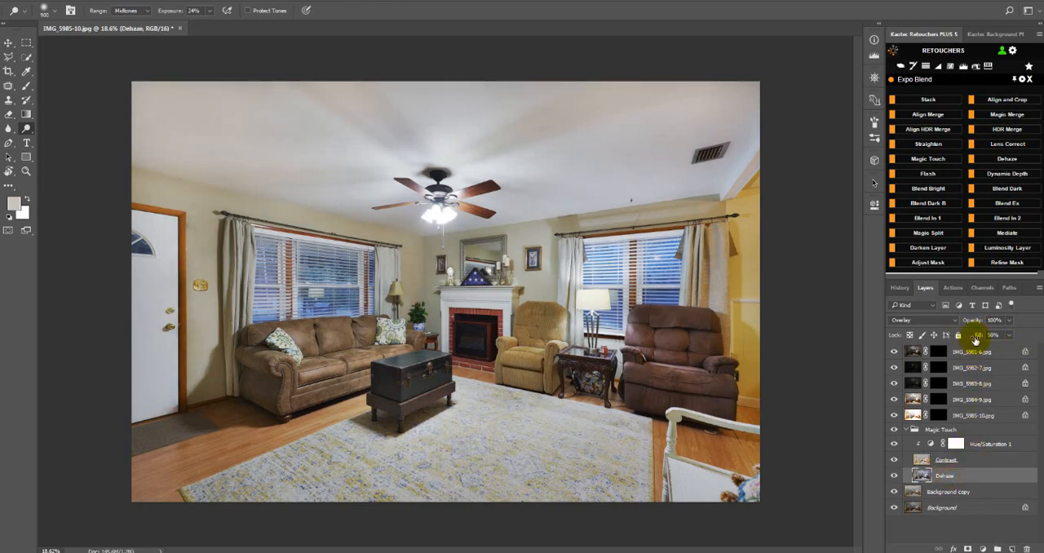
mouse_move(999, 338)
mouse_down()
mouse_move(974, 340)
mouse_move(988, 347)
mouse_up()
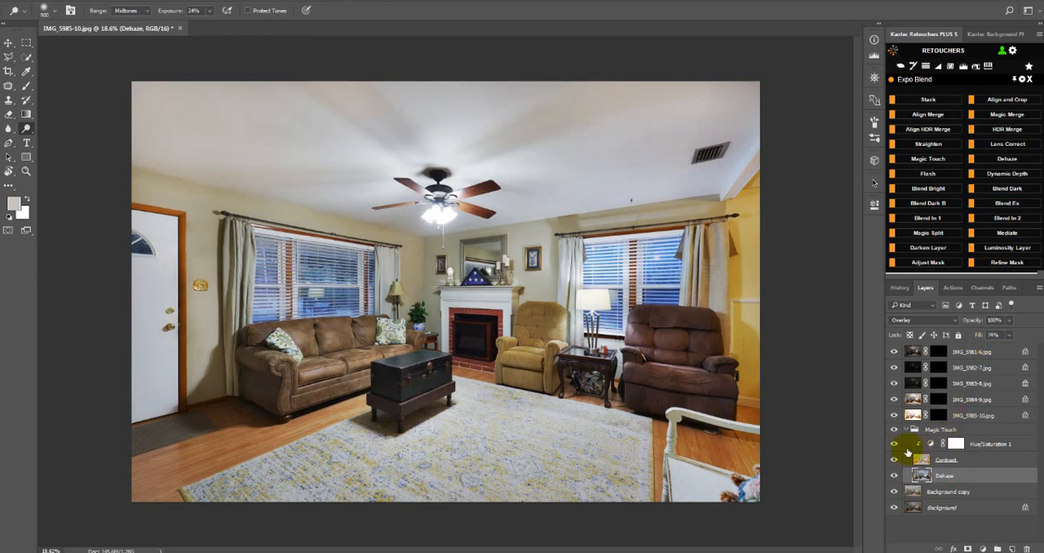
click(894, 430)
click(894, 430)
click(895, 430)
click(894, 430)
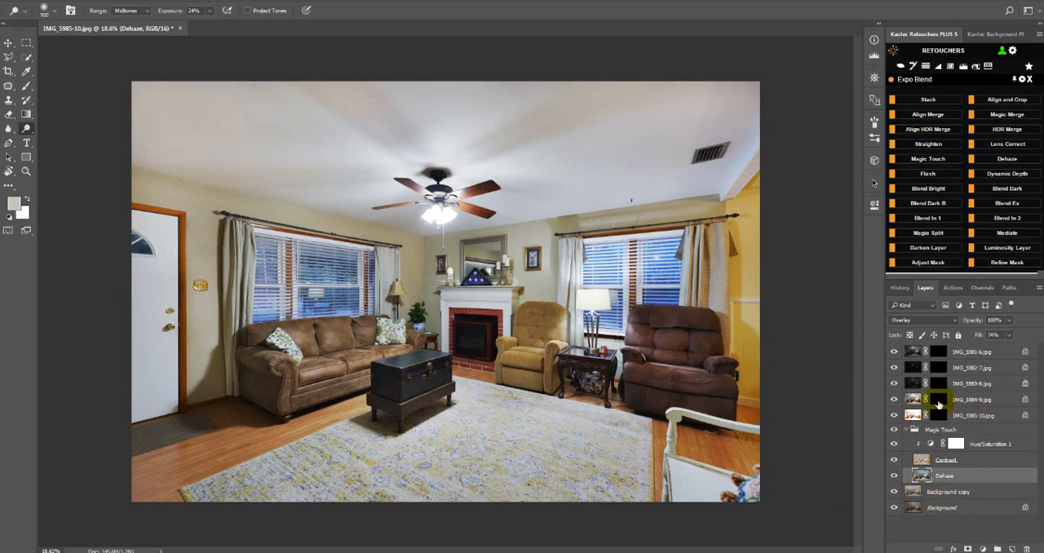
Delete the layer mask from the IMG_5982-7.jpg layer and inspect its ceiling fan lights up close.
key(z)
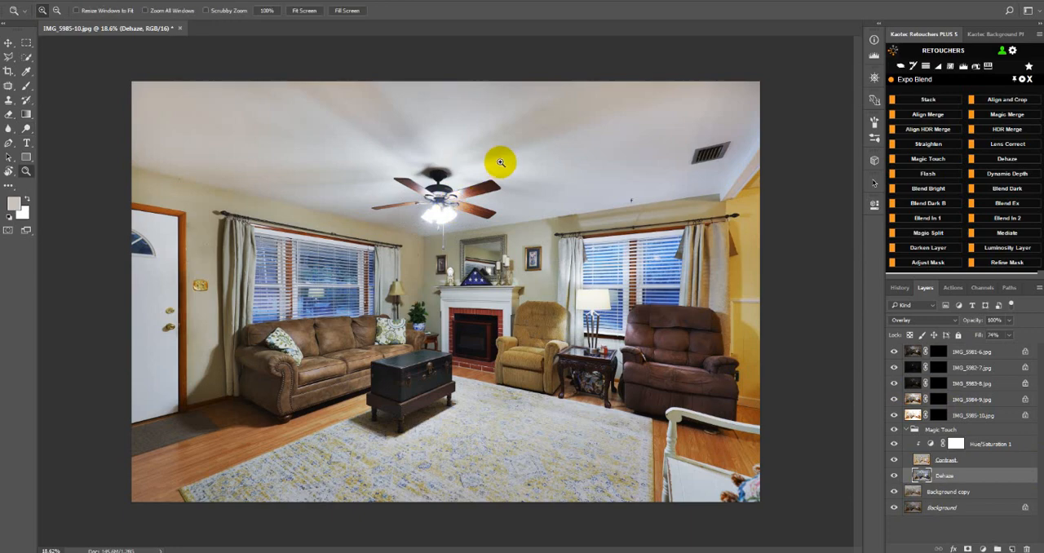
click(939, 369)
right_click(939, 371)
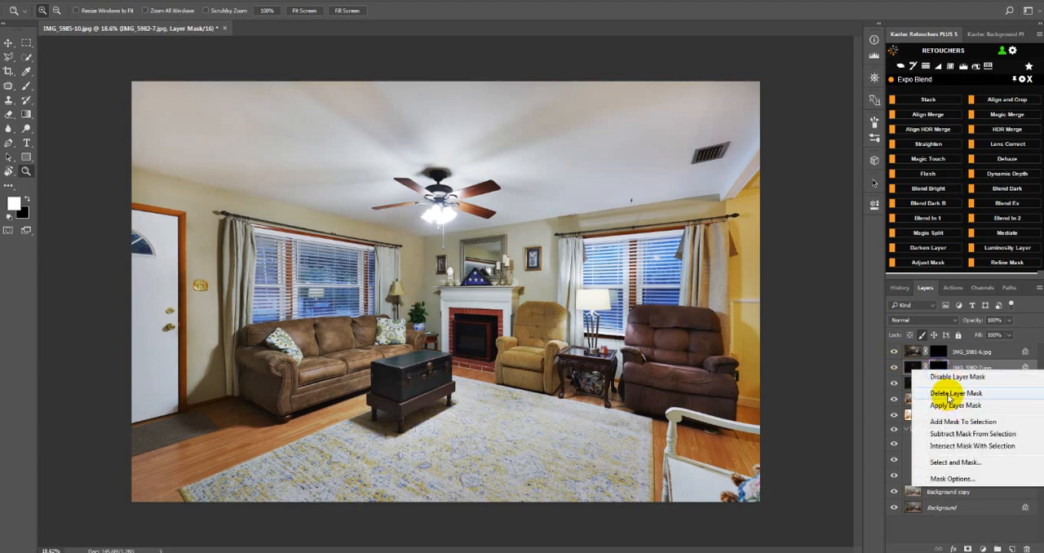
click(958, 396)
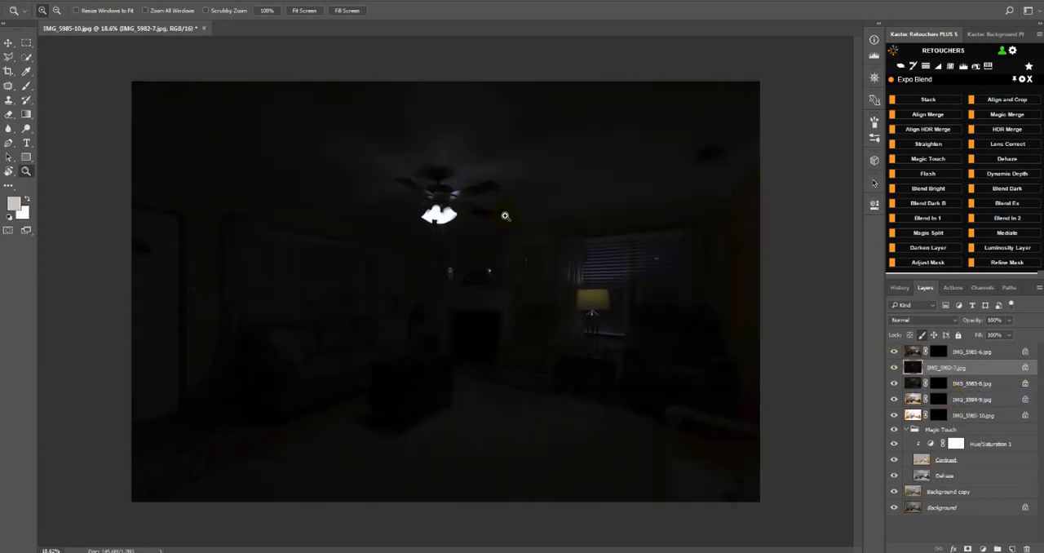
drag(419, 224, 411, 251)
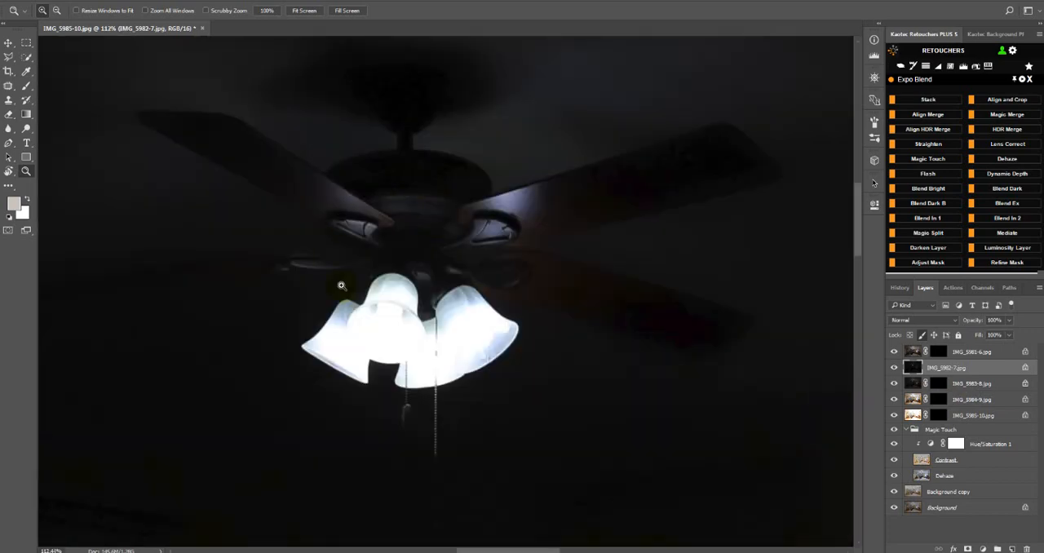
scroll(593, 302, down, 3)
scroll(593, 302, down, 5)
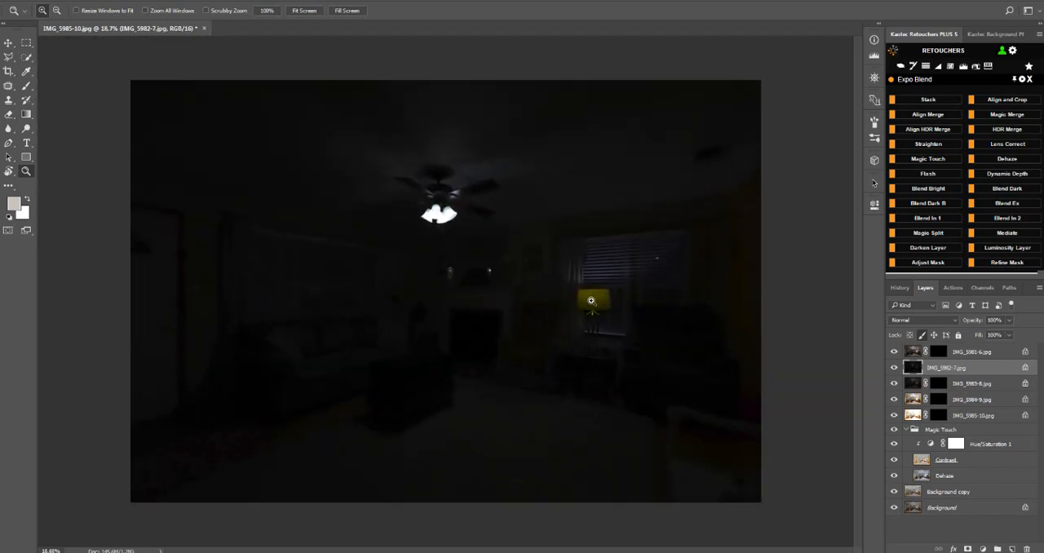
Apply Blend Bright to the IMG_5982-7.jpg layer, check the fan lights and open the new mask's properties.
click(928, 188)
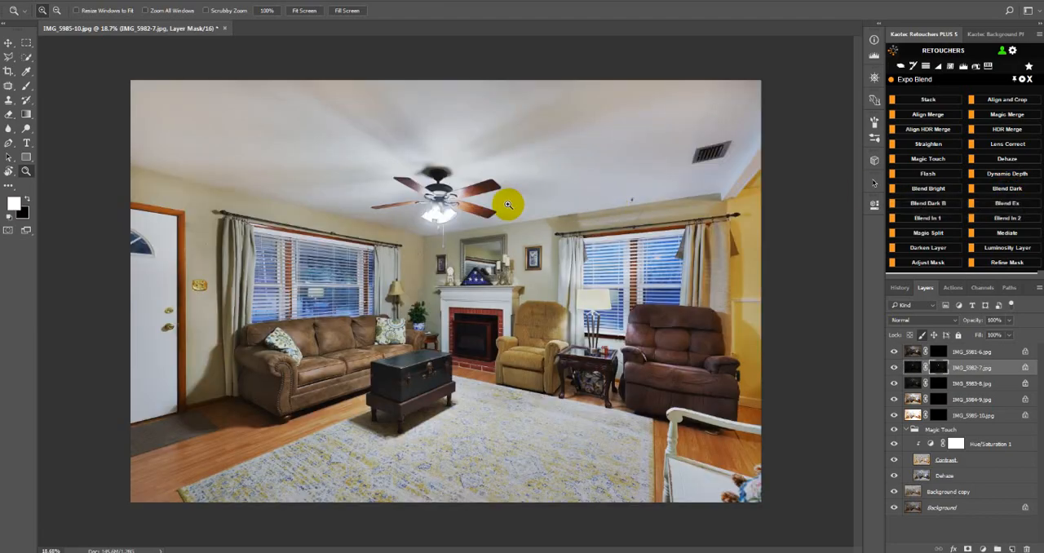
drag(511, 162, 394, 239)
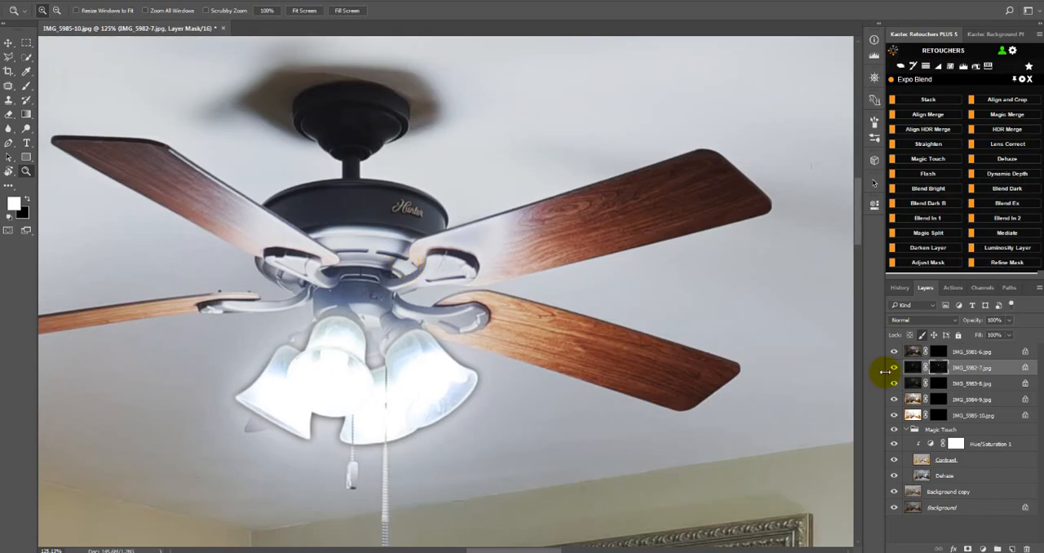
double_click(936, 368)
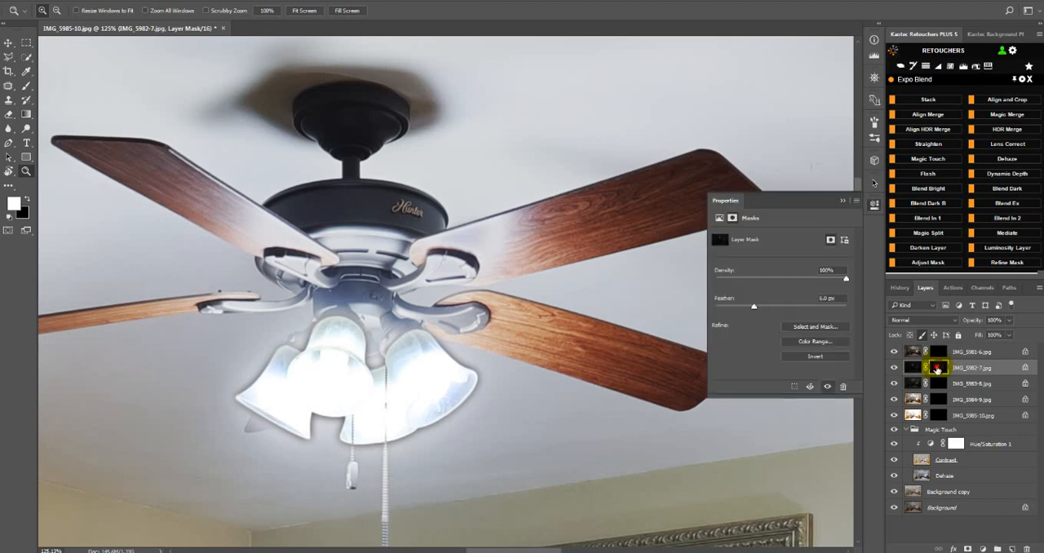
Try different feather amounts on the IMG_5982-7.jpg mask up to 96.3 px, comparing the layer hidden and shown.
drag(804, 298, 682, 305)
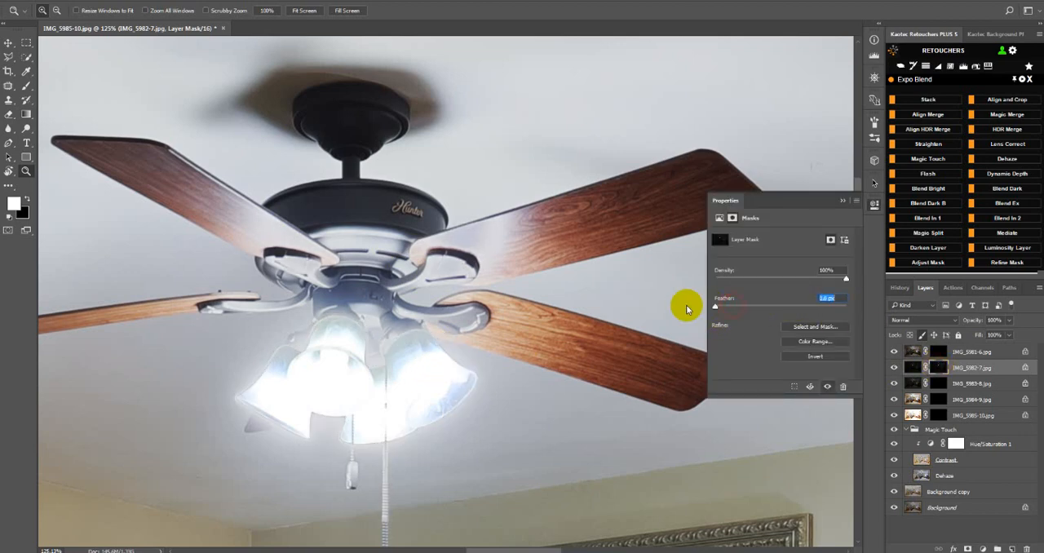
click(744, 305)
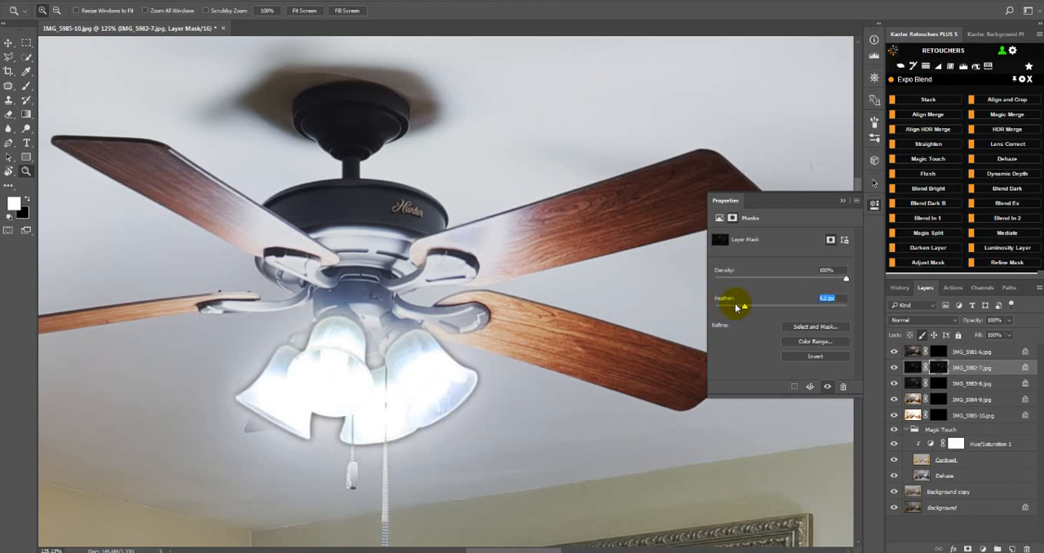
drag(752, 305, 799, 314)
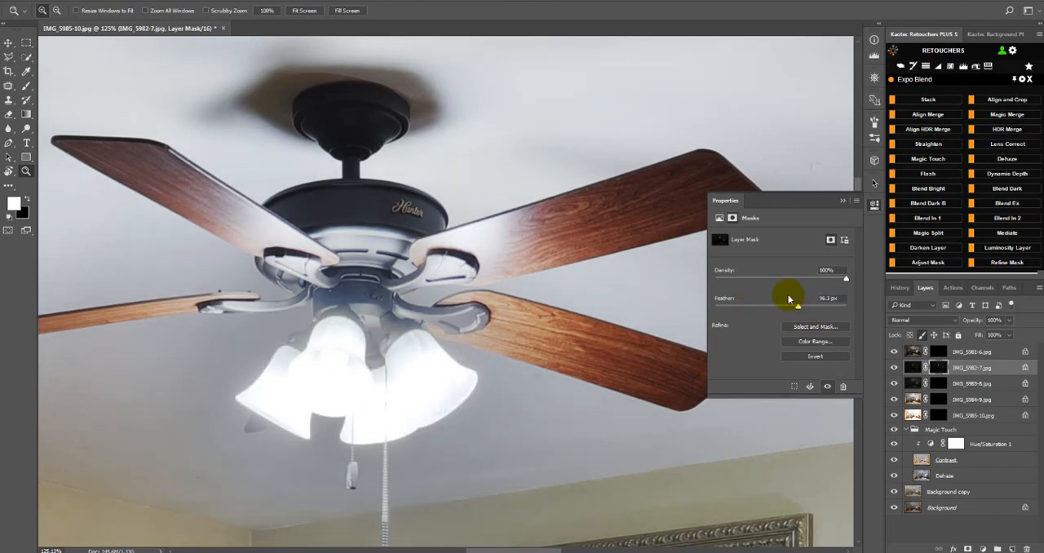
key(ctrl+0)
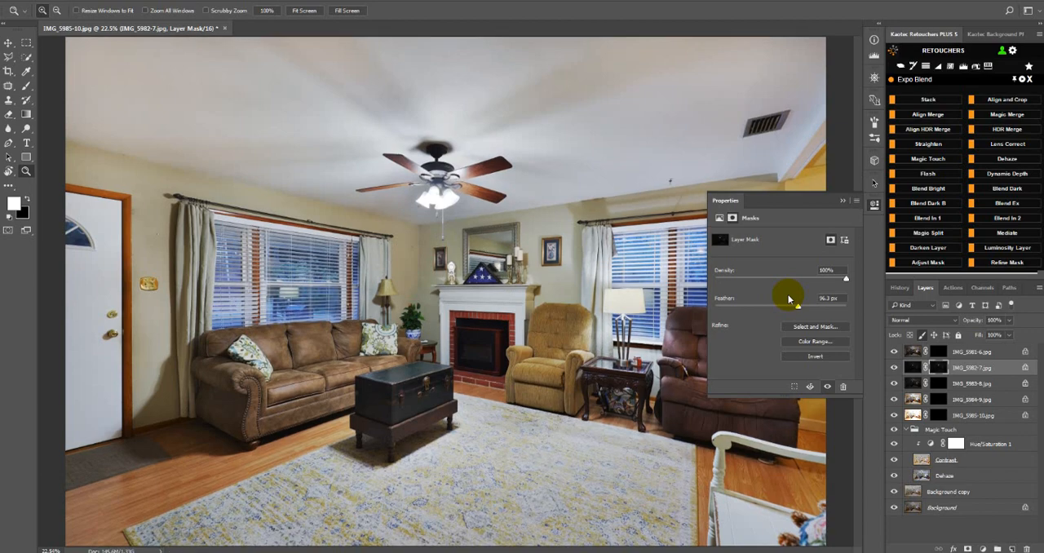
click(894, 367)
click(895, 367)
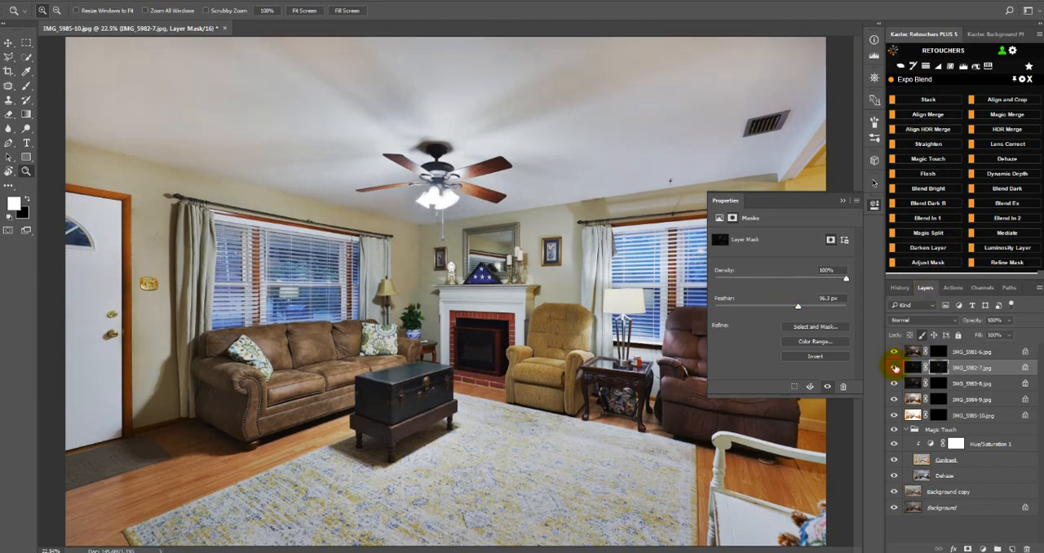
Set the IMG_5982-7.jpg mask's feather to 0 px and the layer's fill to 42%, checking the fan lights.
drag(795, 304, 672, 304)
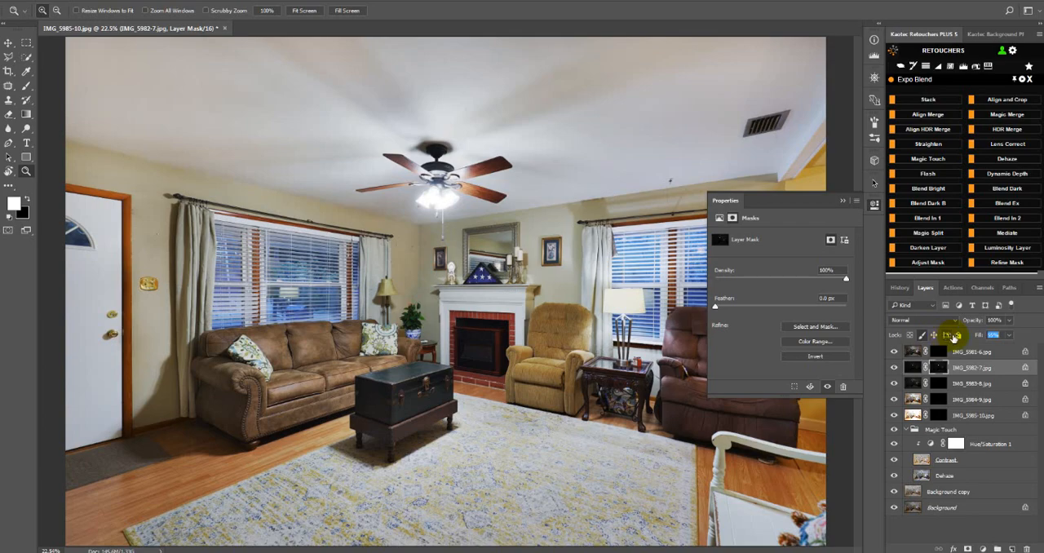
click(873, 204)
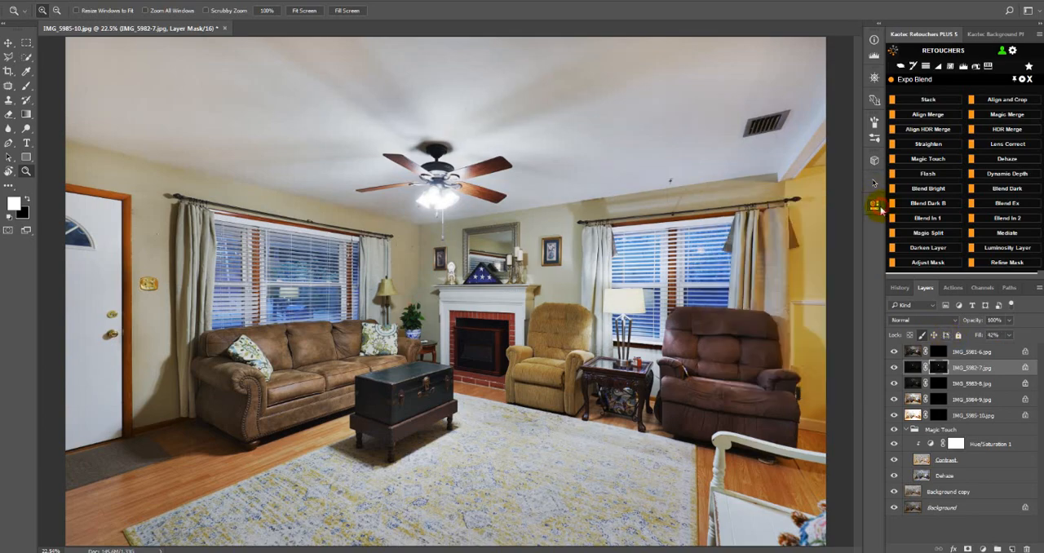
drag(545, 122, 326, 214)
scroll(475, 243, down, 5)
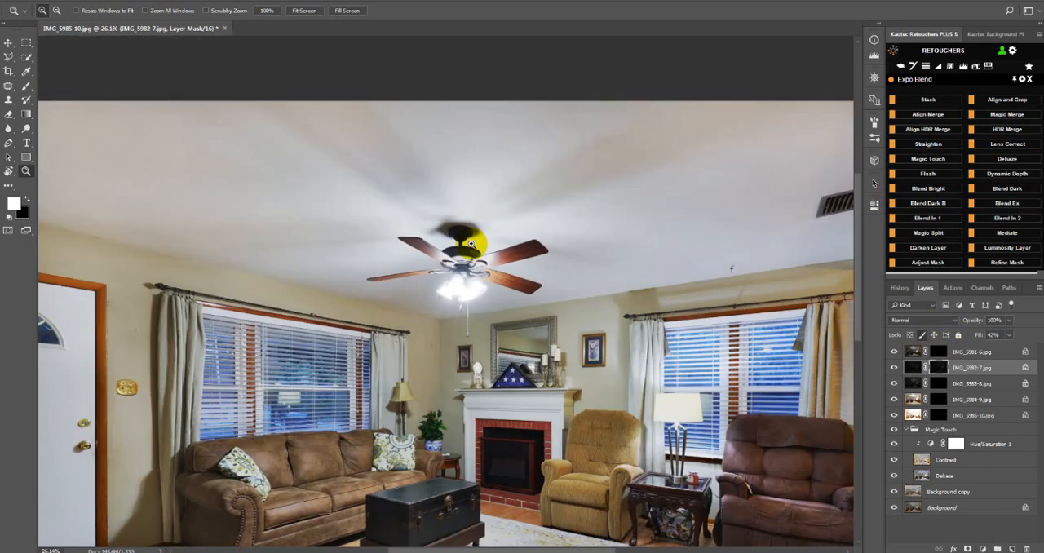
scroll(470, 243, up, 1)
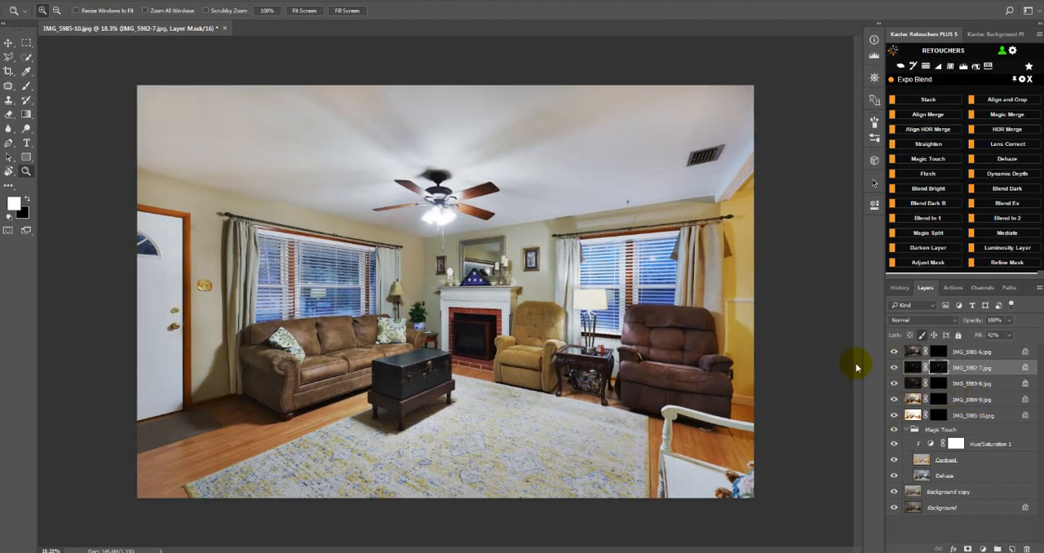
Create a new merged layer at the top of the layer stack and open the Post Process tools in Retouchers.
click(925, 429)
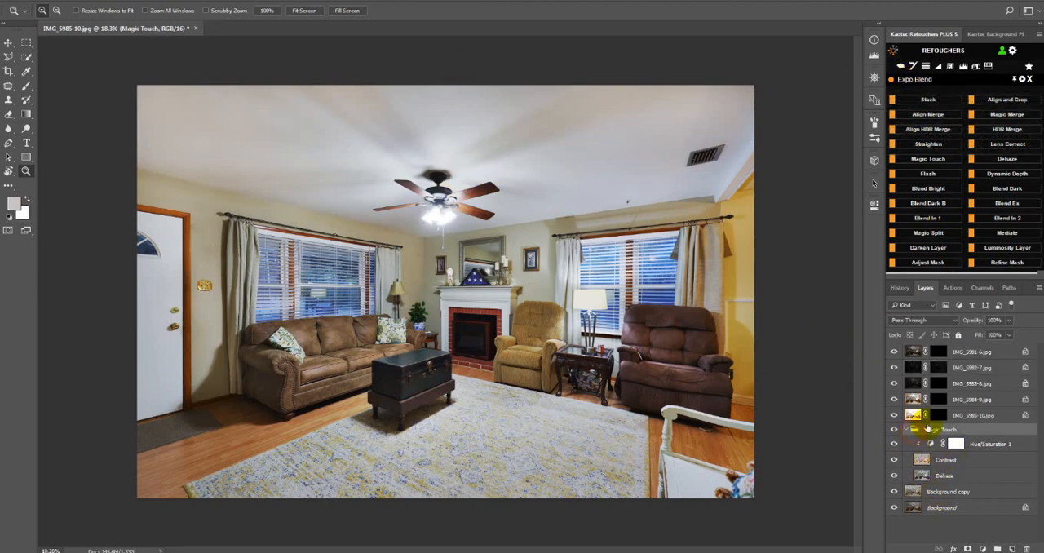
click(927, 67)
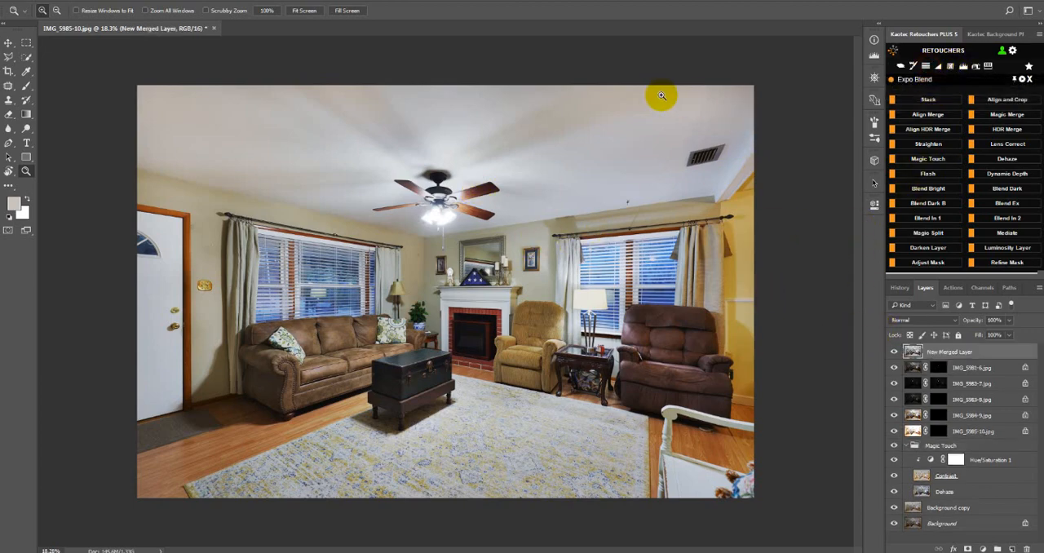
click(1028, 79)
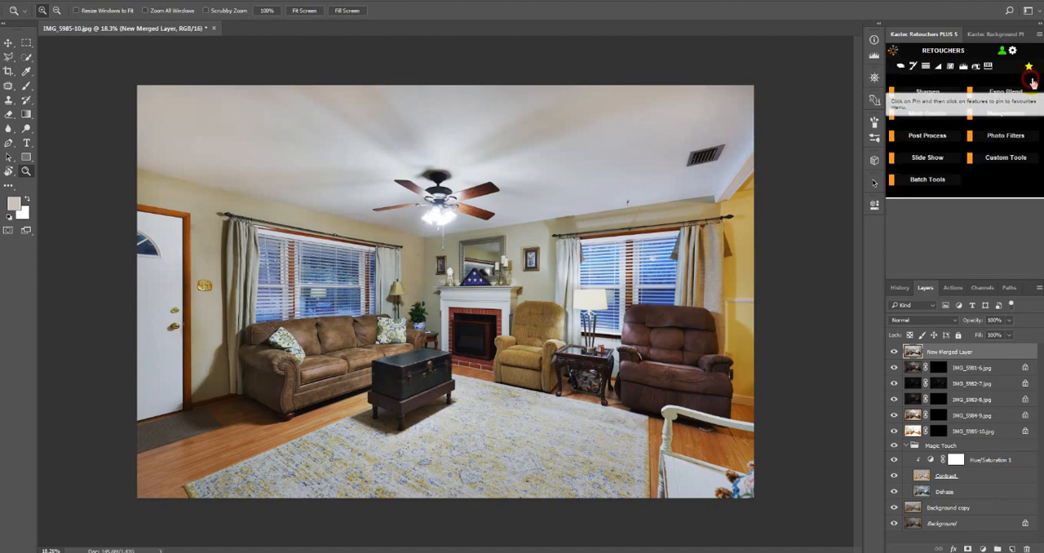
click(938, 138)
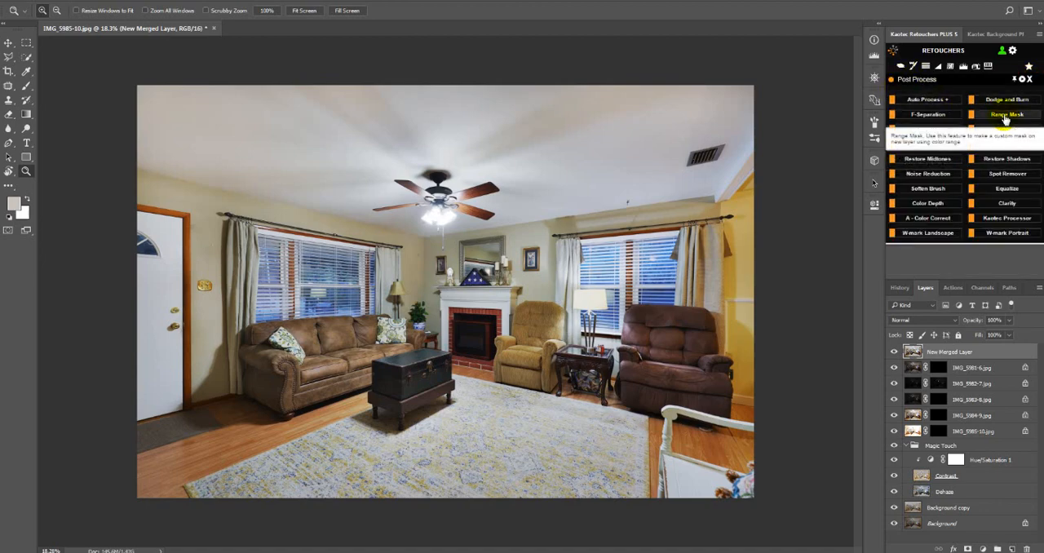
Create a Range Mask layer by sampling the ceiling colour, with fuzziness lowered to about 77 and range at 100%.
click(1005, 116)
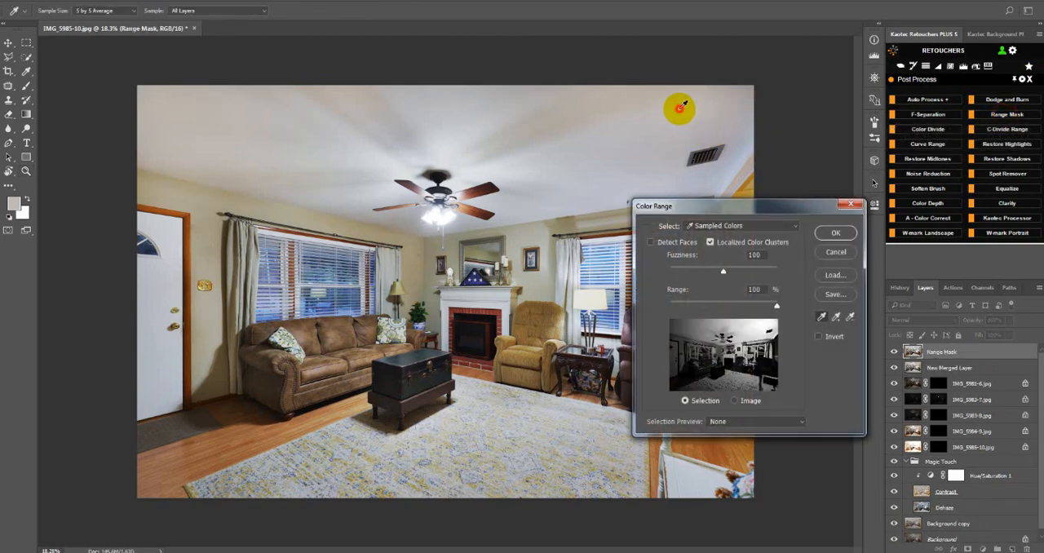
click(159, 114)
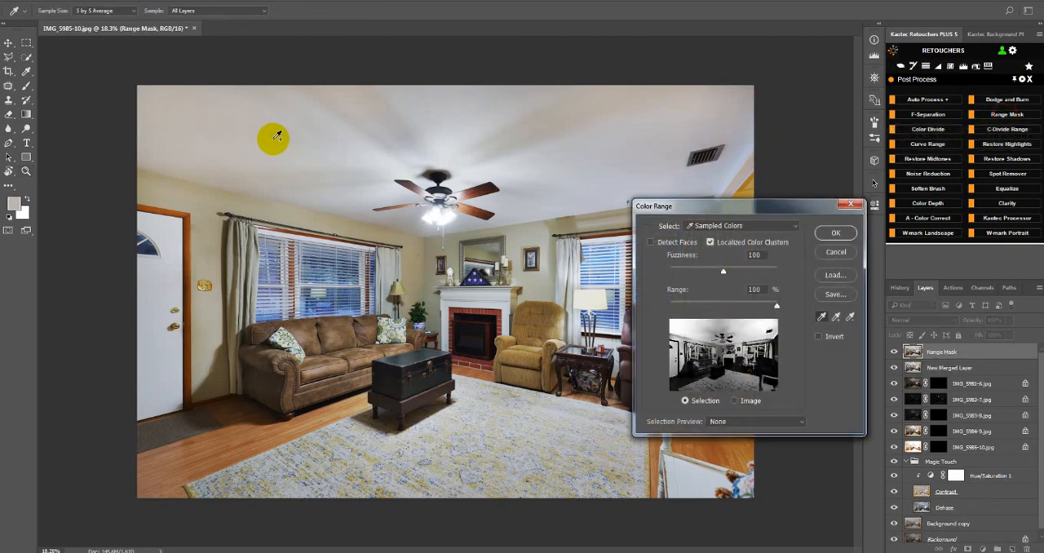
click(678, 104)
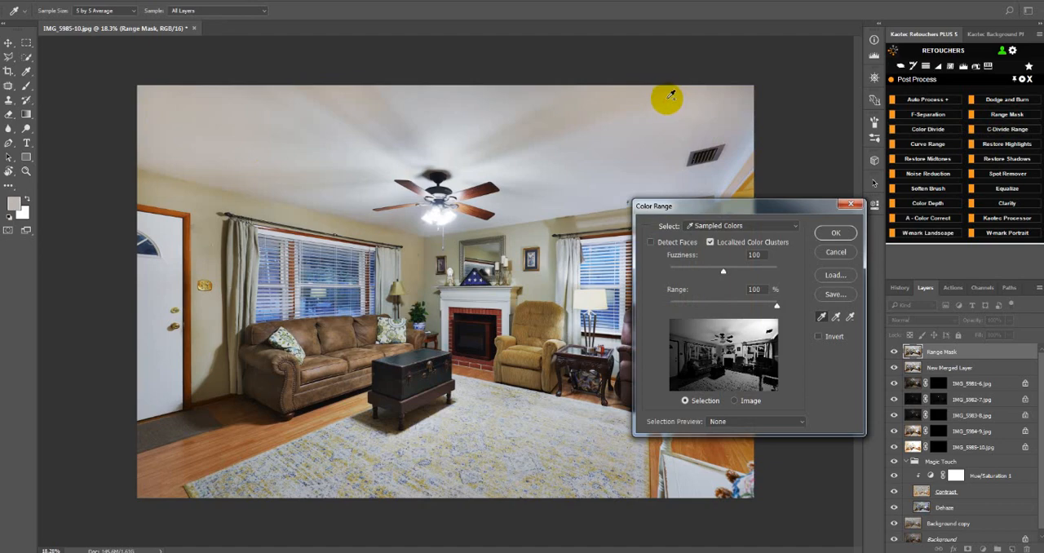
click(214, 114)
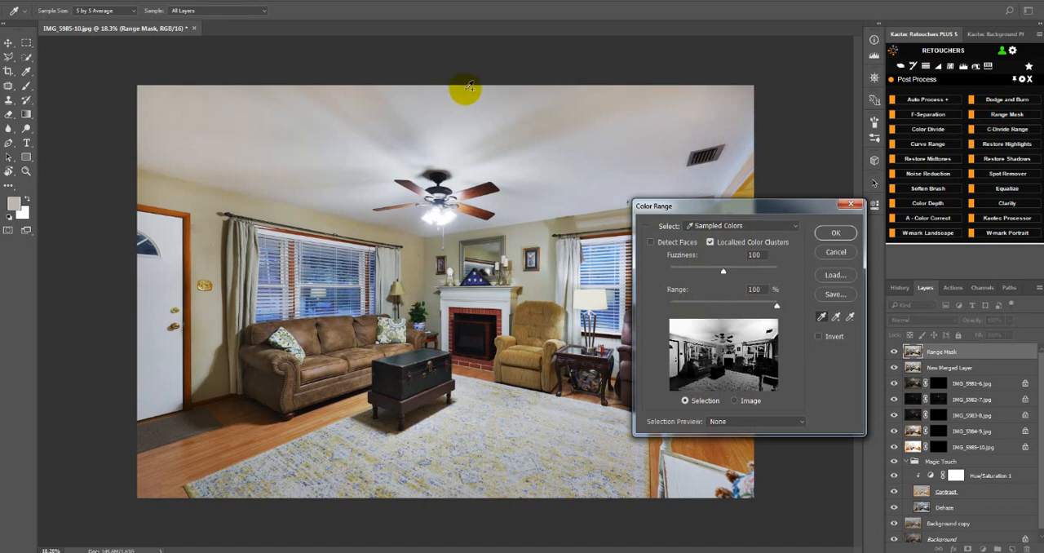
click(626, 99)
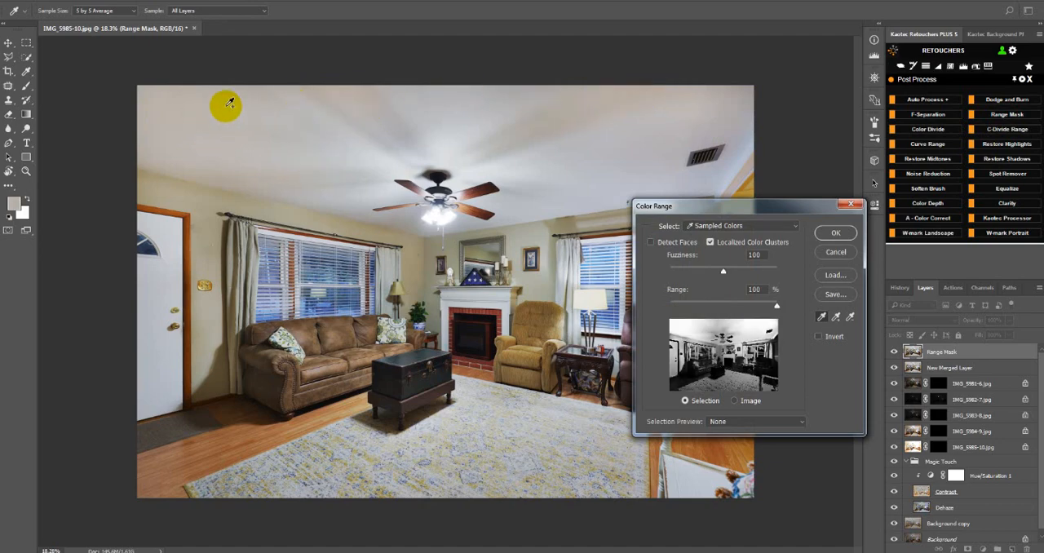
click(207, 104)
mouse_move(723, 274)
mouse_down()
mouse_move(687, 273)
mouse_move(717, 275)
mouse_move(699, 275)
mouse_move(708, 274)
mouse_up()
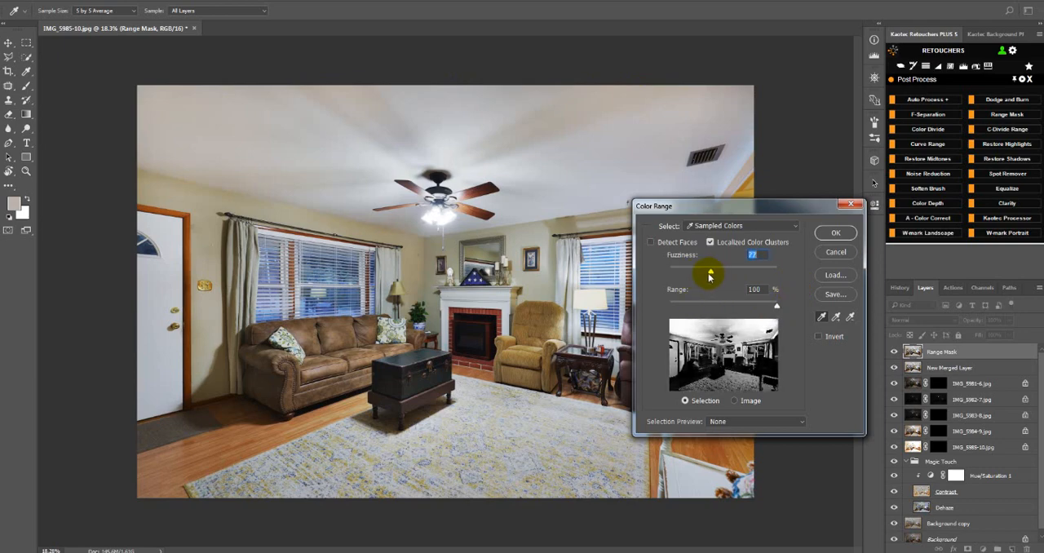
click(834, 234)
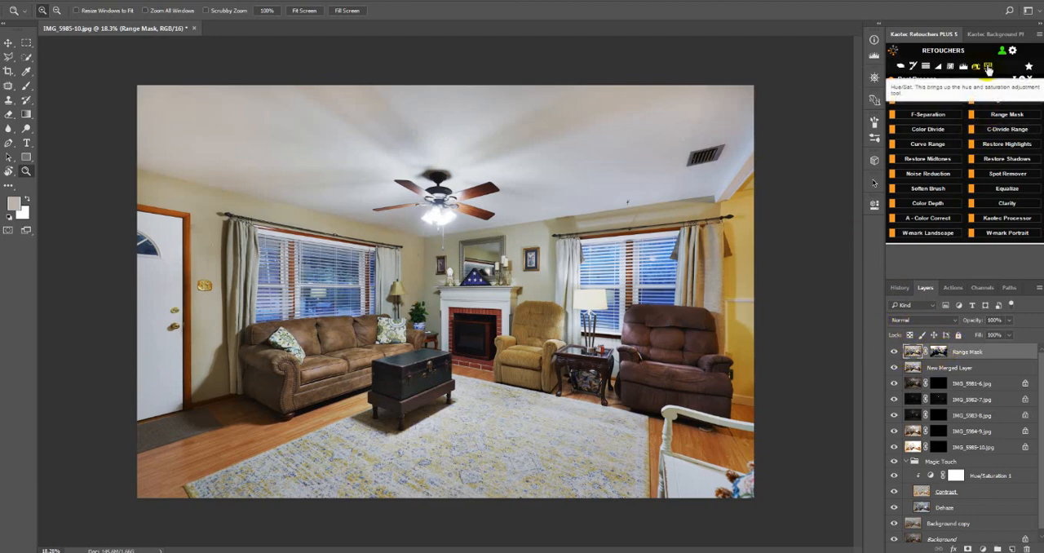
Set the Range Mask layer's saturation to -100 with Hue/Saturation, and compare the ceiling with the layer hidden and shown.
click(987, 70)
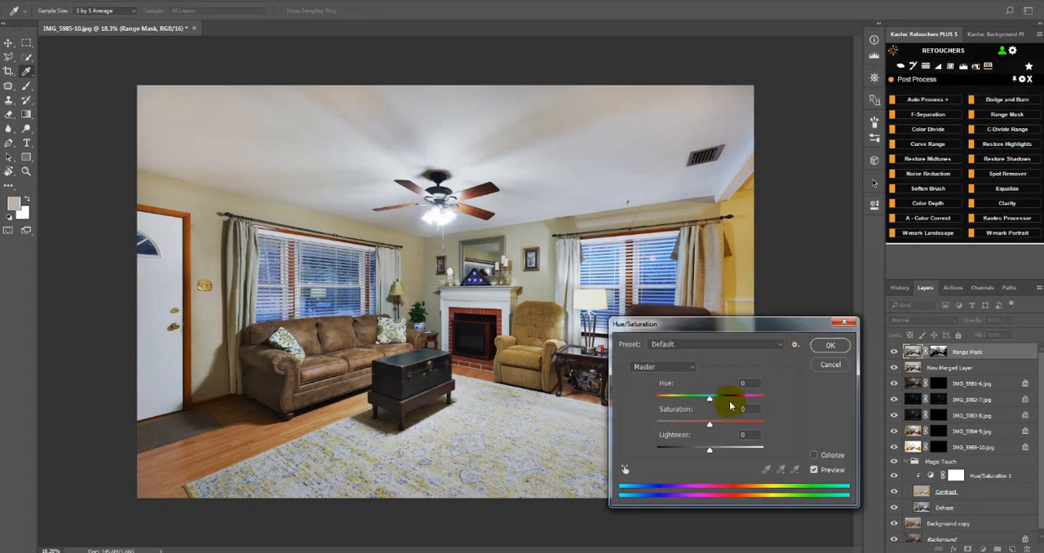
drag(710, 424, 531, 427)
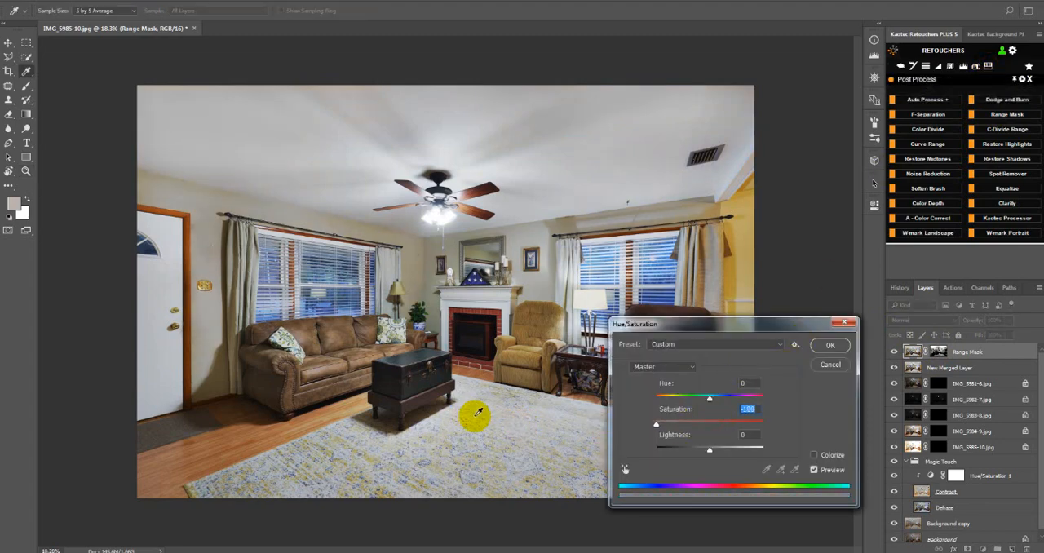
click(831, 346)
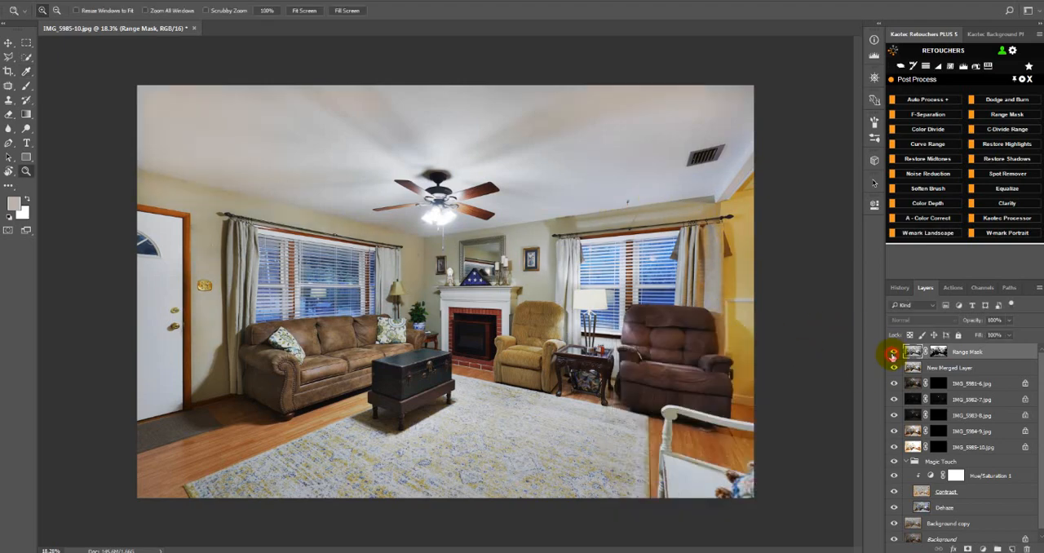
click(893, 353)
click(893, 355)
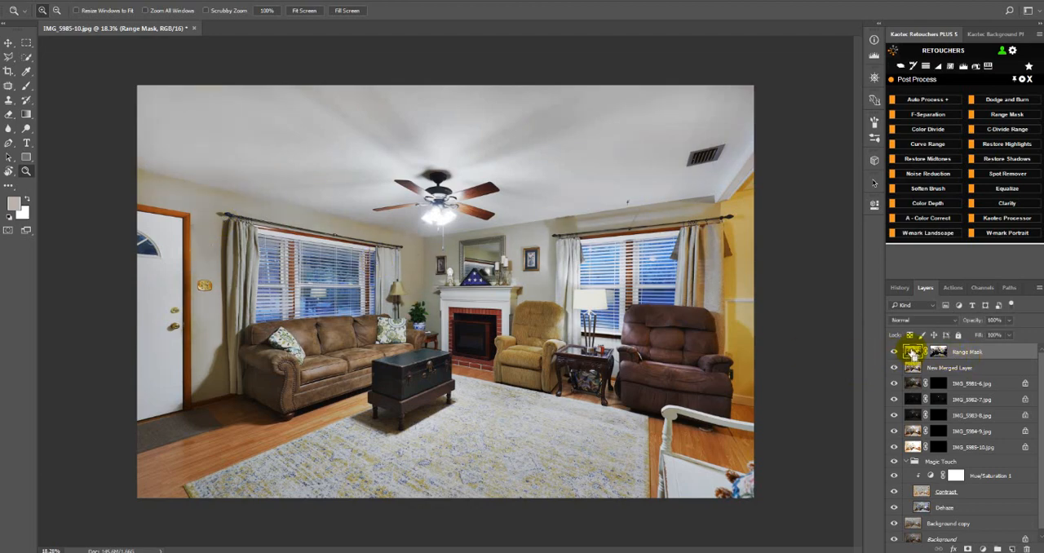
Group the Range Mask layer, give the group a black Mask Brush mask, and paint the ceiling white at 100% flow.
key(ctrl+g)
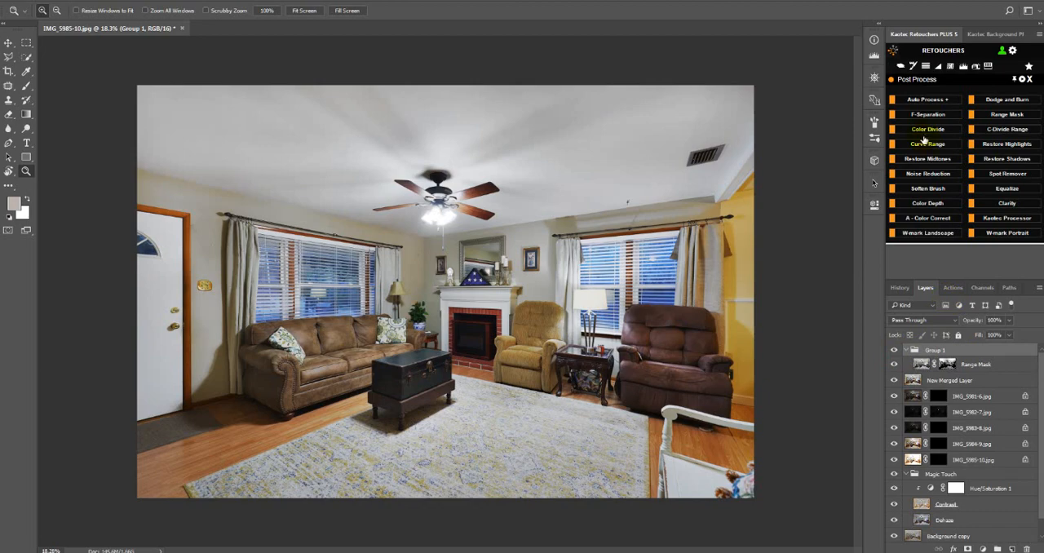
click(913, 67)
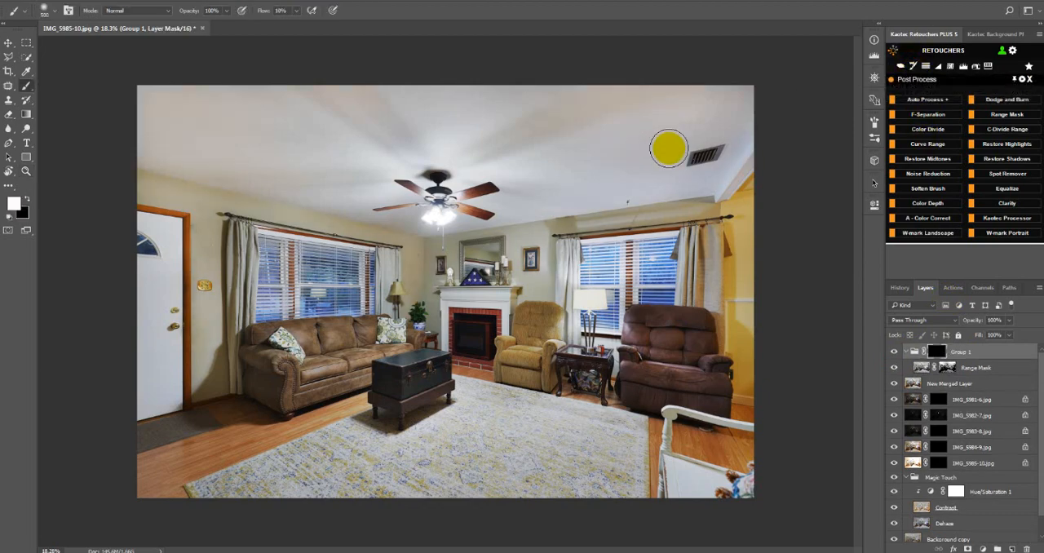
drag(268, 12, 346, 14)
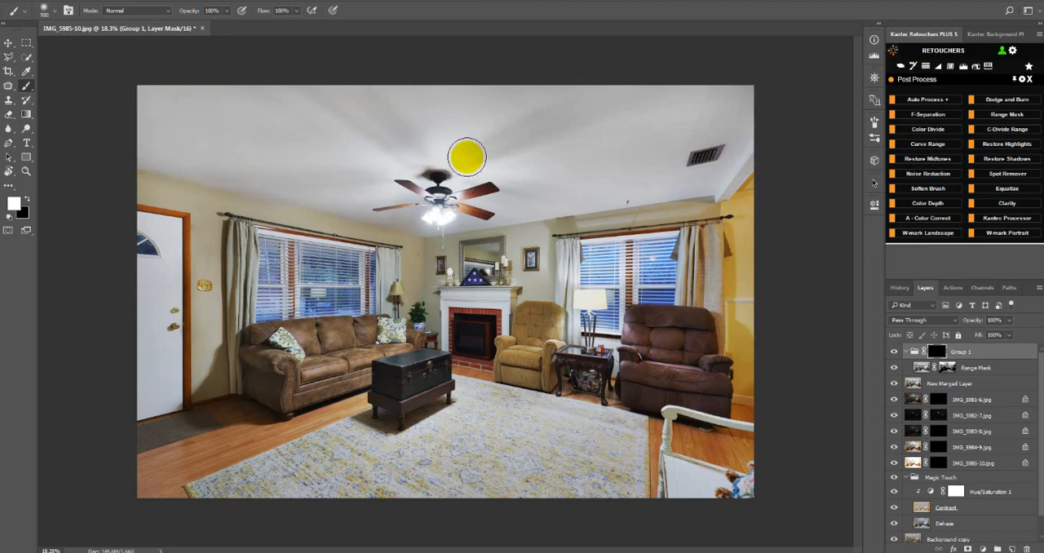
mouse_move(687, 159)
mouse_down()
mouse_move(655, 87)
mouse_move(626, 133)
mouse_up()
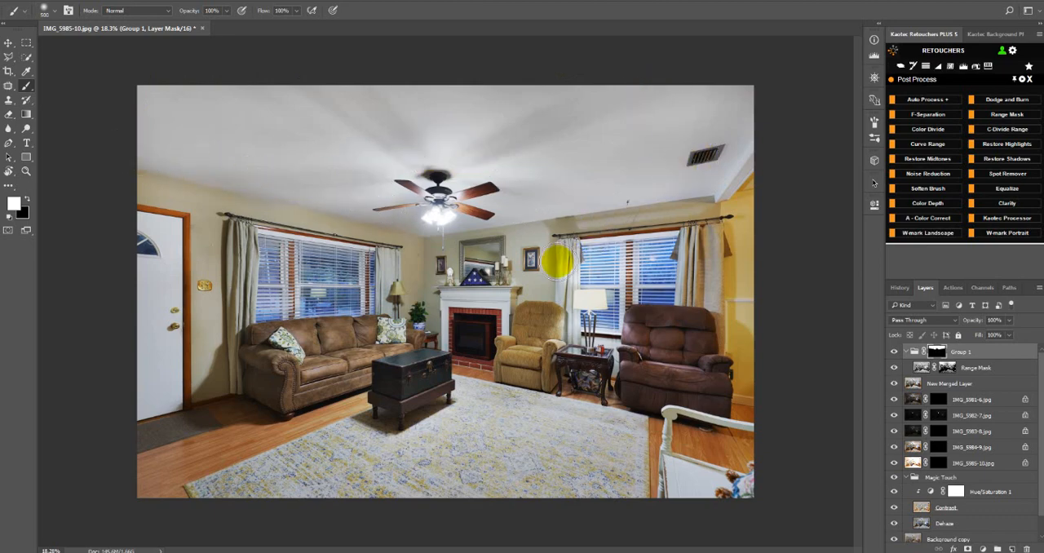
mouse_move(762, 196)
mouse_down()
mouse_move(738, 225)
mouse_move(750, 340)
mouse_up()
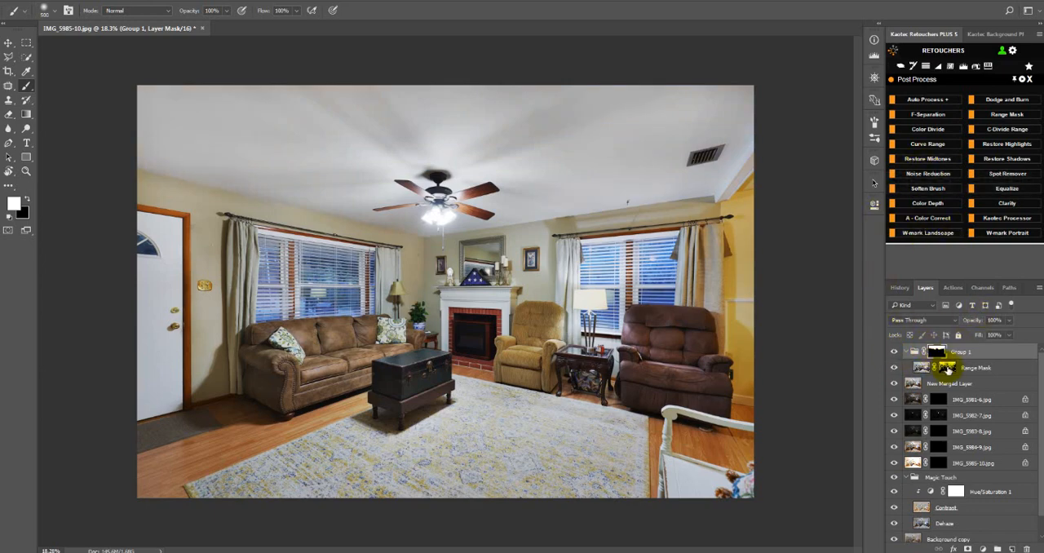
Select the Range Mask layer's mask and flatten all layers into the background.
alt+click(945, 367)
alt+click(946, 368)
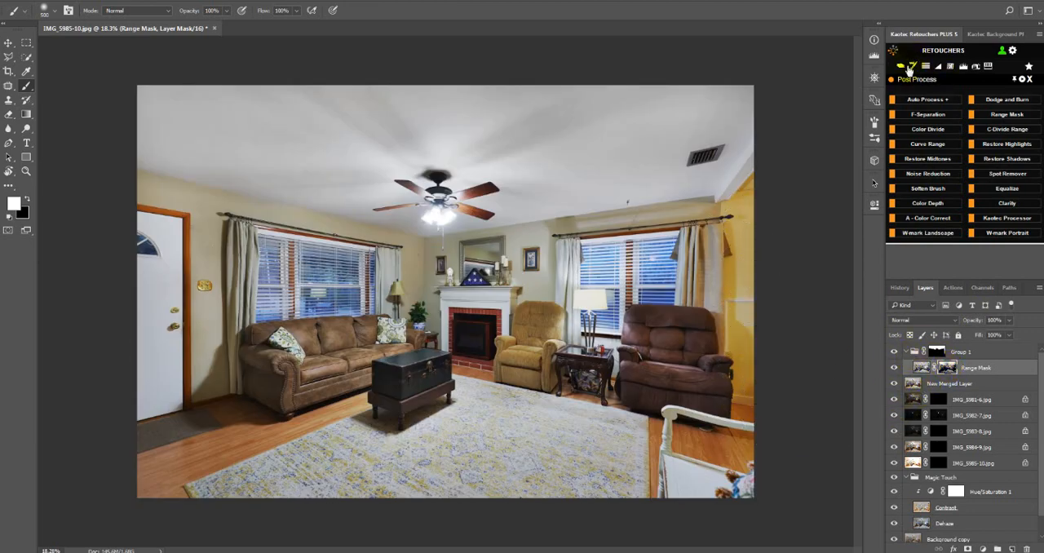
click(901, 68)
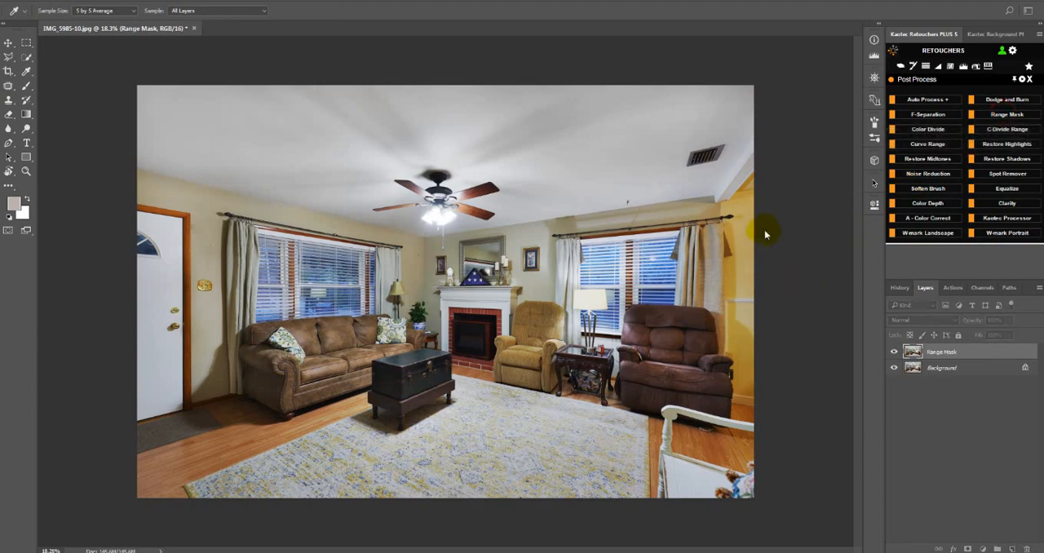
Create a new Range Mask layer by sampling the yellow wall beside the recliner, with fuzziness 100 and range 100%.
drag(743, 200, 535, 231)
click(746, 215)
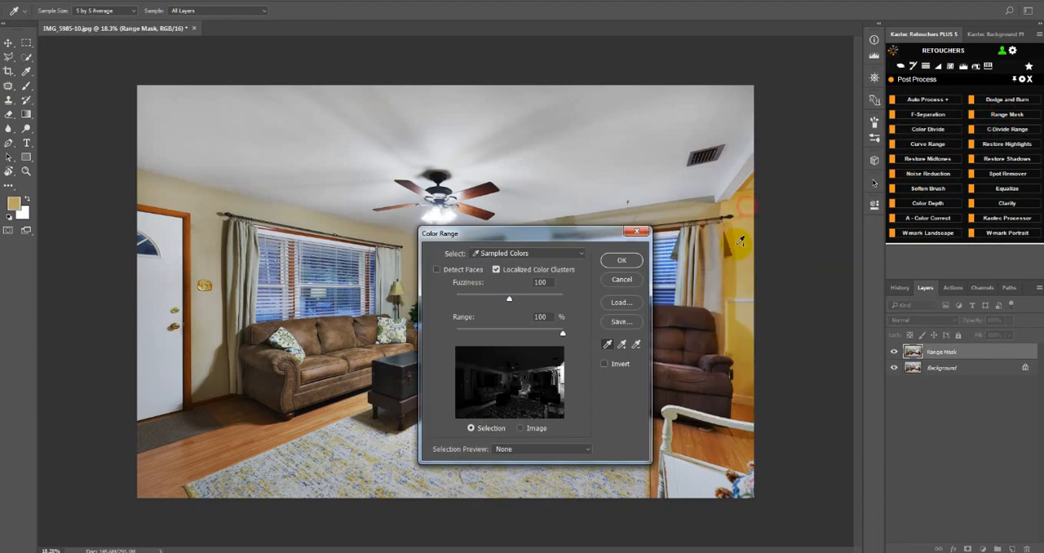
click(737, 348)
click(750, 369)
click(742, 324)
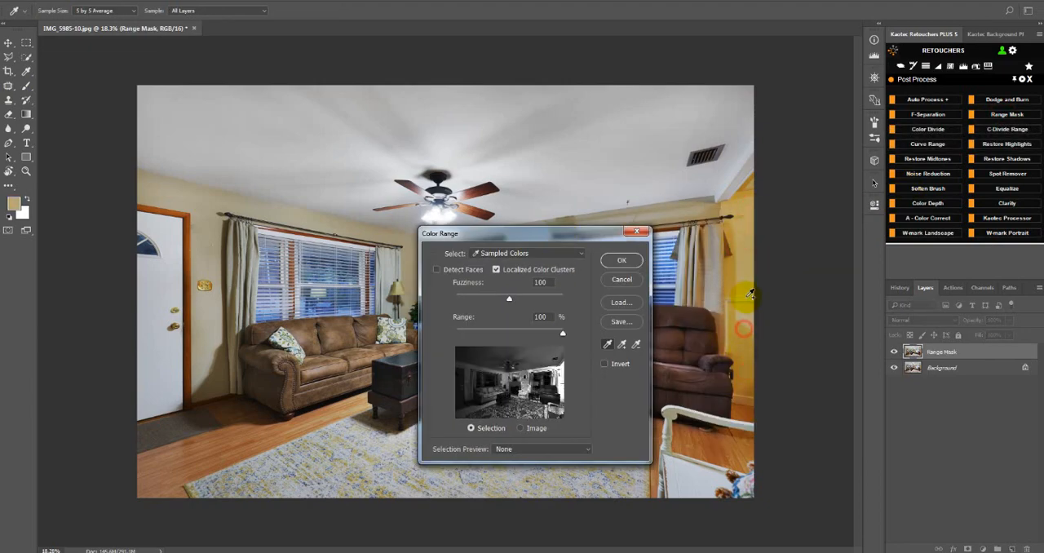
click(621, 260)
Reduce the saturation of the yellows to -39 with on-image Hue/Saturation adjustment on the yellow wall.
click(928, 159)
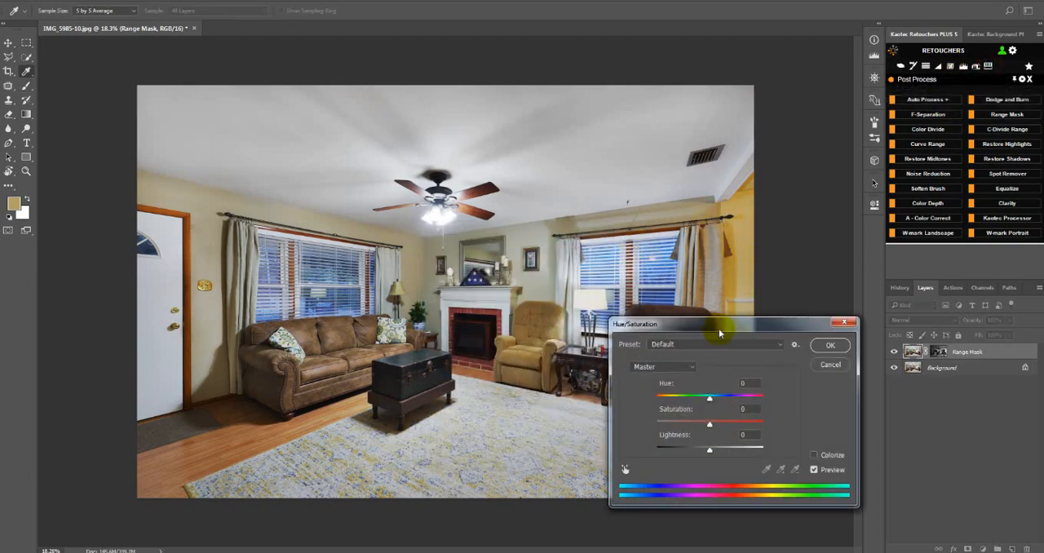
drag(718, 324, 446, 310)
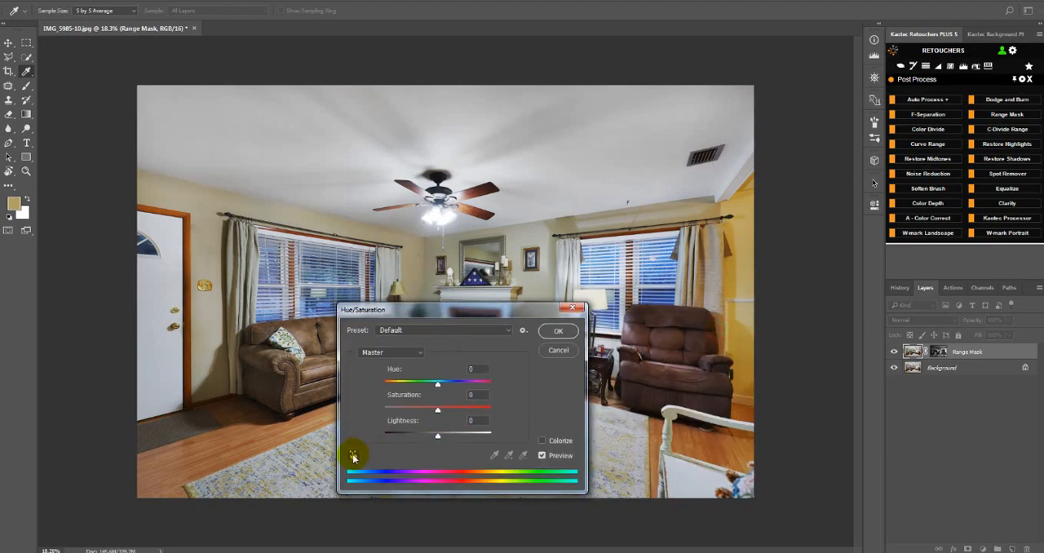
click(352, 455)
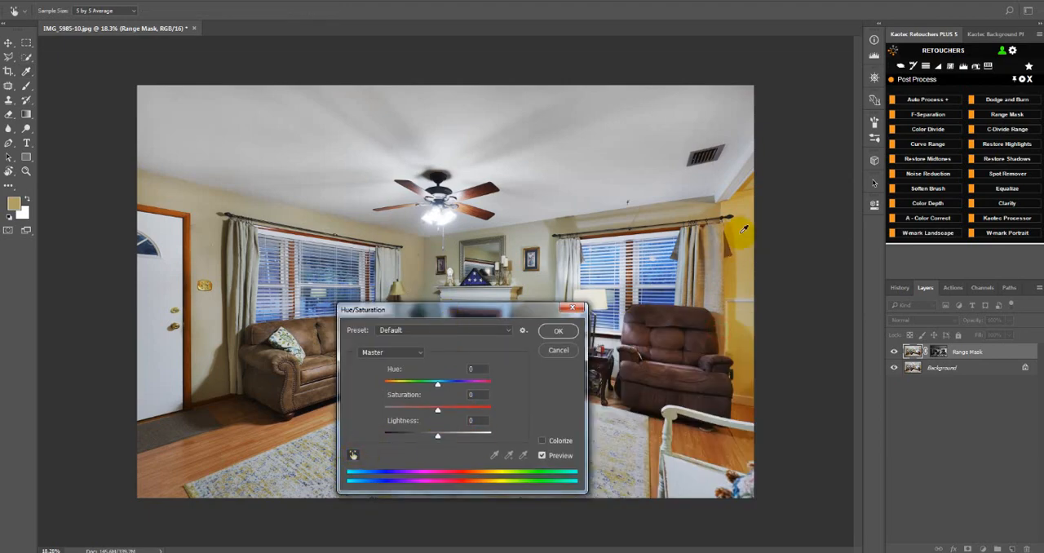
drag(746, 229, 721, 239)
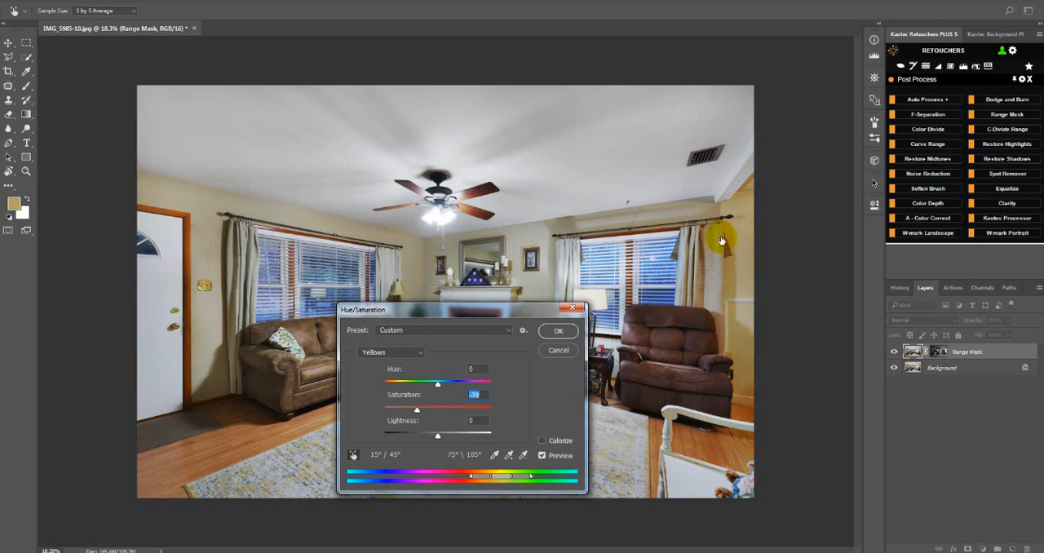
click(558, 330)
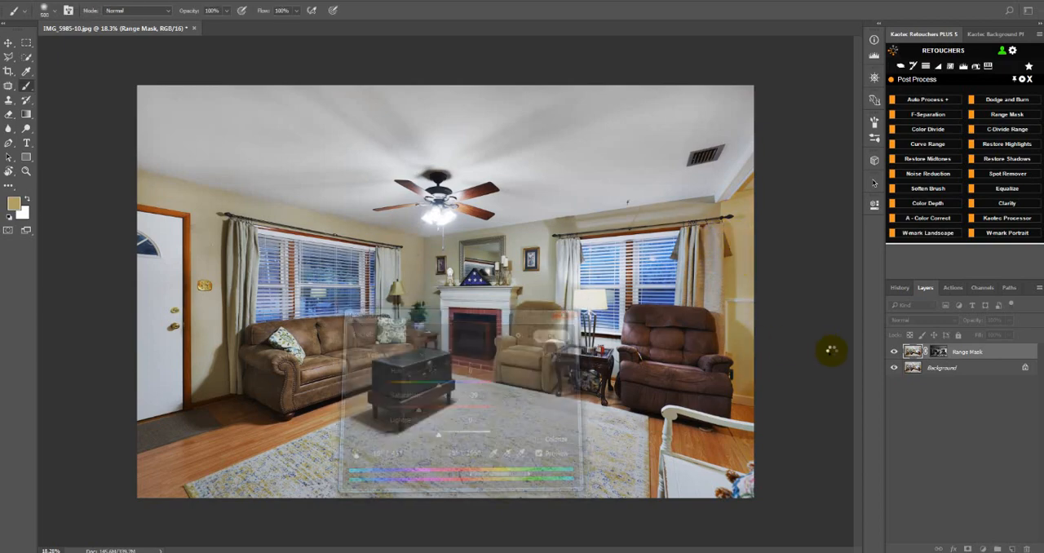
Compare the yellow wall and the rest of the room with the Range Mask layer hidden and shown.
click(893, 353)
click(893, 352)
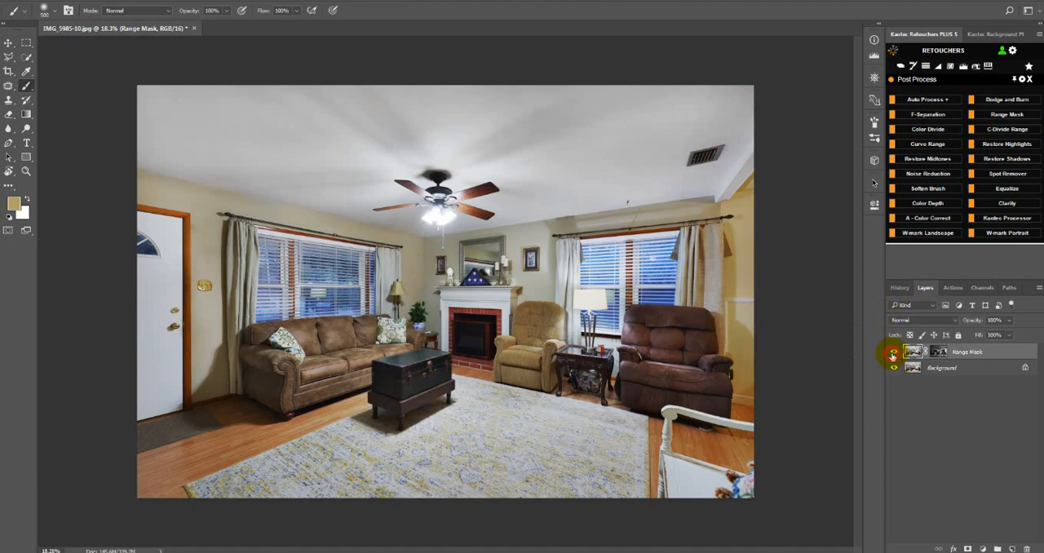
click(893, 352)
click(892, 353)
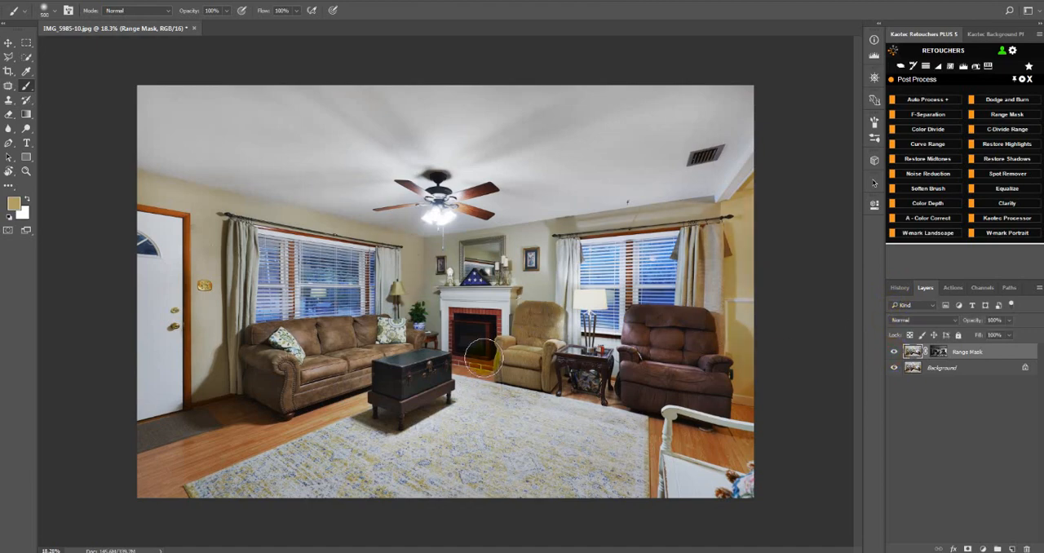
click(893, 353)
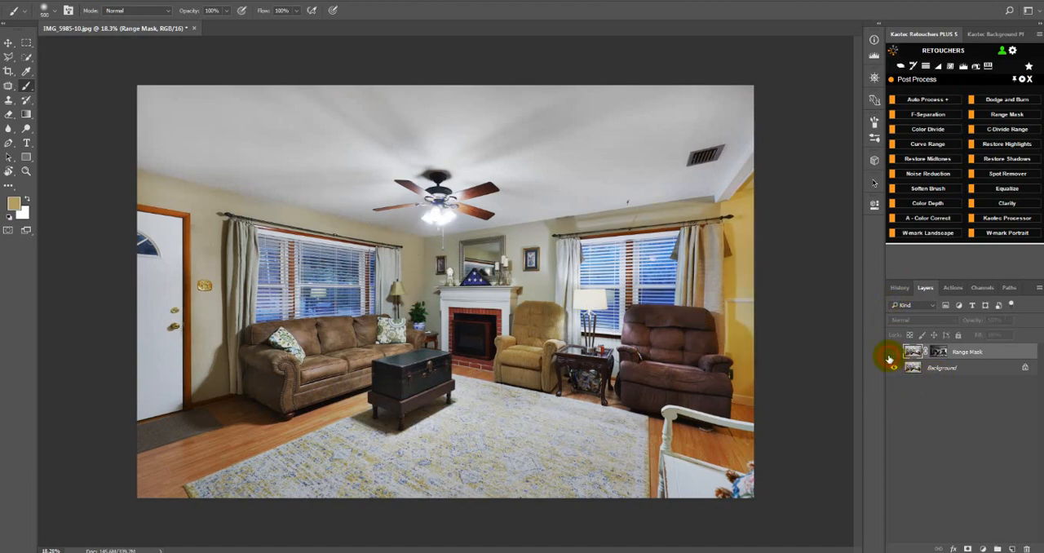
click(893, 352)
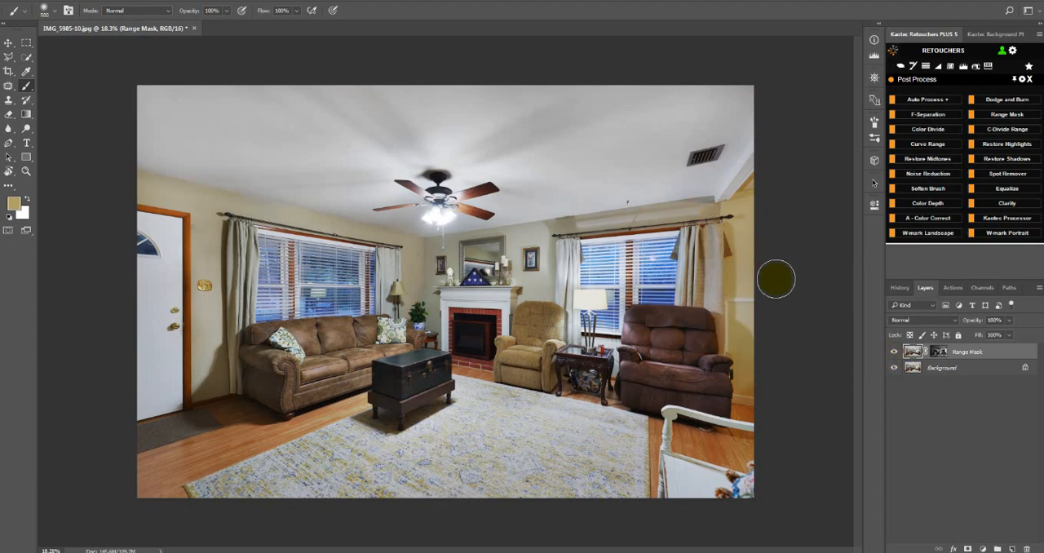
click(893, 352)
click(893, 353)
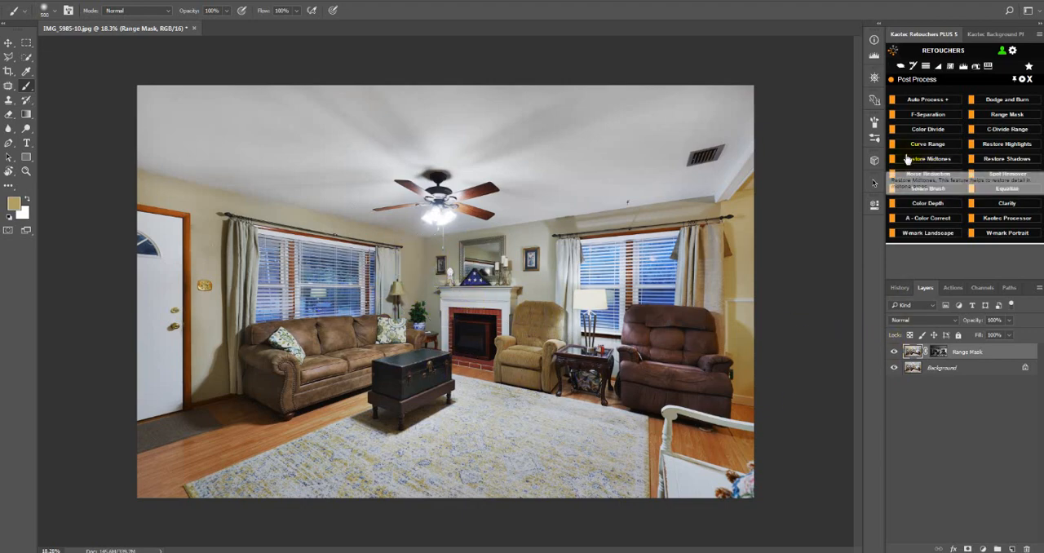
Group the Range Mask layer, add a black Mask Brush mask to the group, and paint the yellow wall white.
key(ctrl+g)
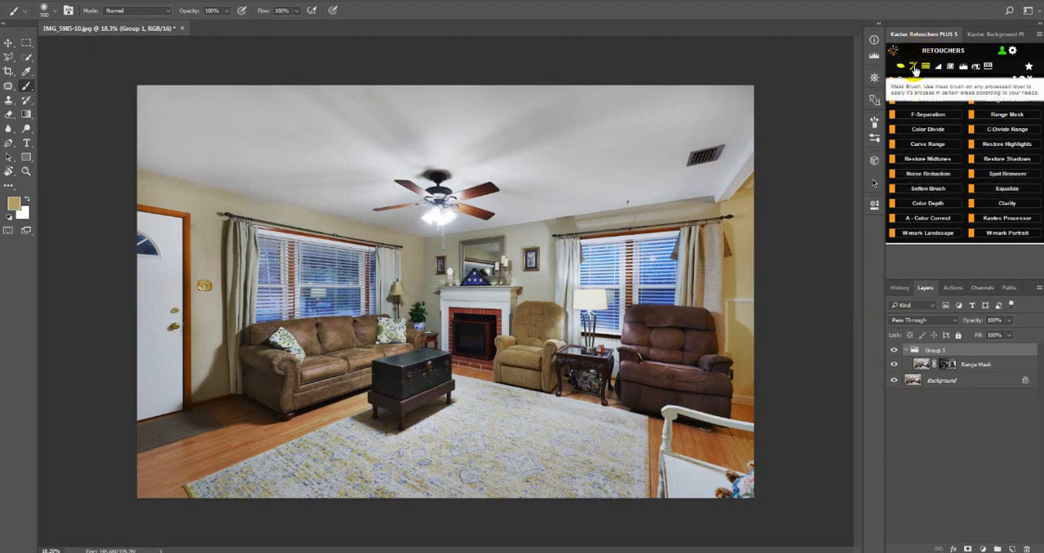
click(915, 71)
drag(736, 187, 764, 203)
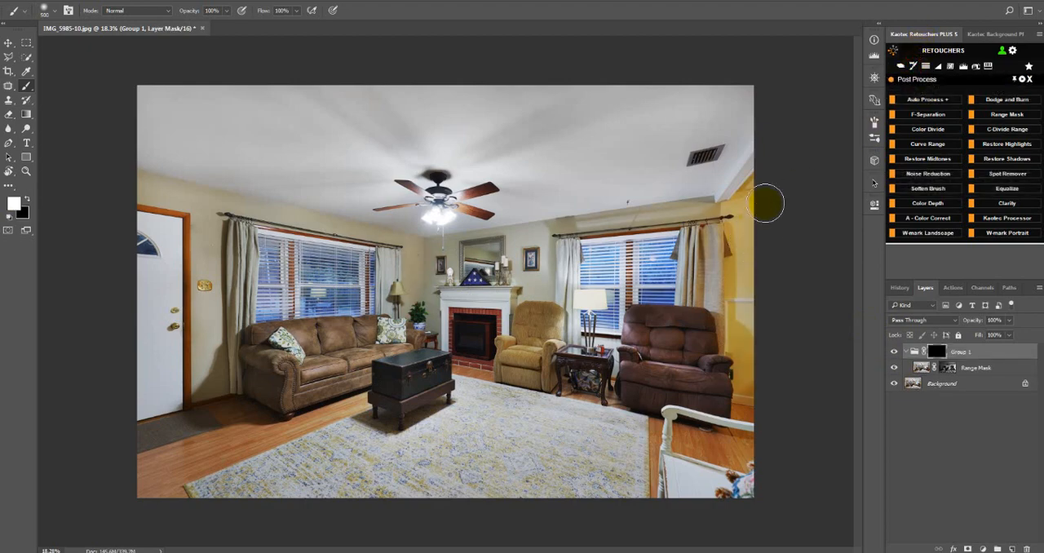
mouse_move(740, 247)
mouse_down()
mouse_move(739, 340)
mouse_move(746, 384)
mouse_up()
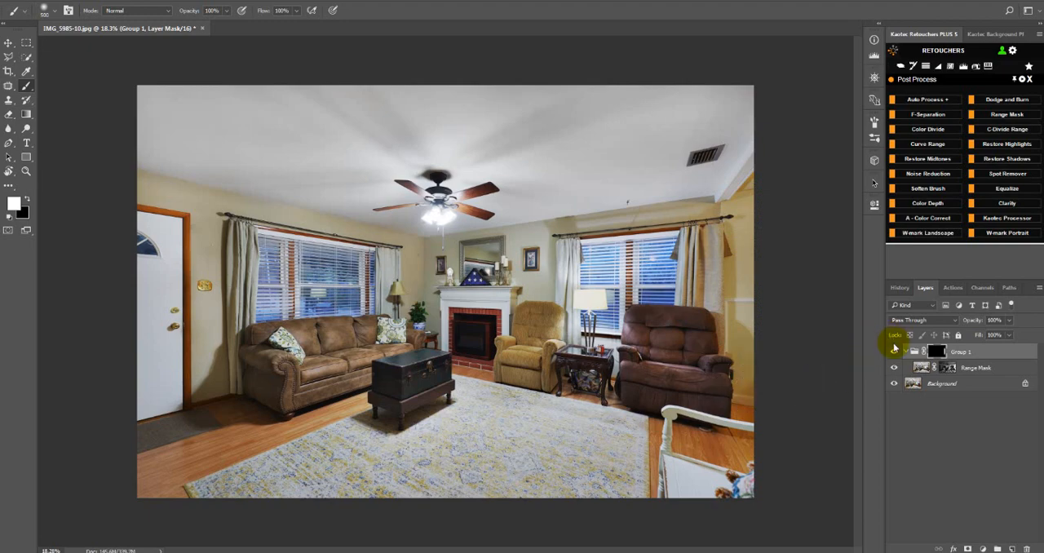
Compare the yellow wall with the masked group hidden and shown, and flatten the image into the background.
click(892, 353)
click(892, 352)
click(893, 352)
click(893, 352)
click(892, 353)
click(893, 352)
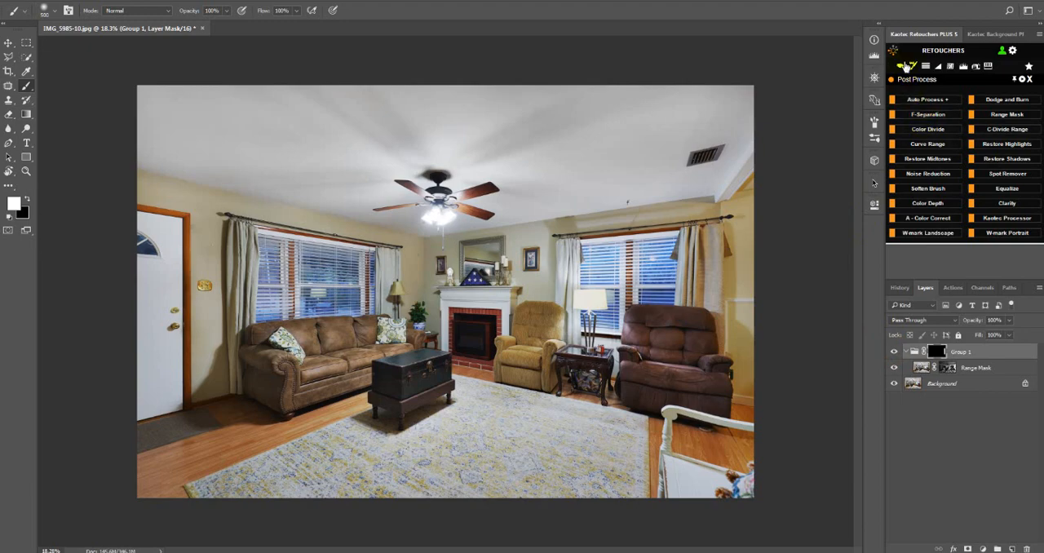
click(902, 70)
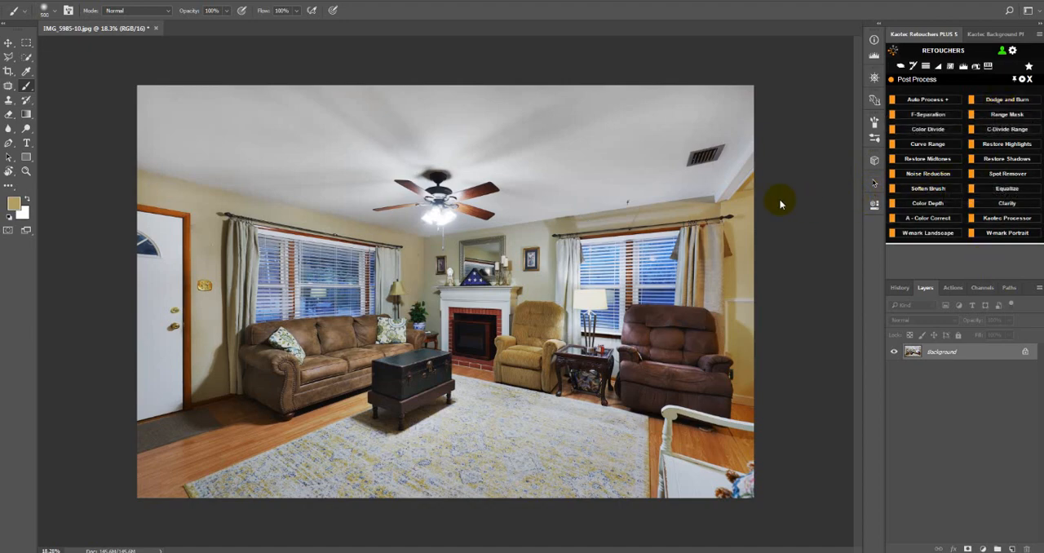
Apply the Camera Raw filter to the living room image with Shadows +46, Contrast +34 and Texture +33.
key(ctrl+shift+a)
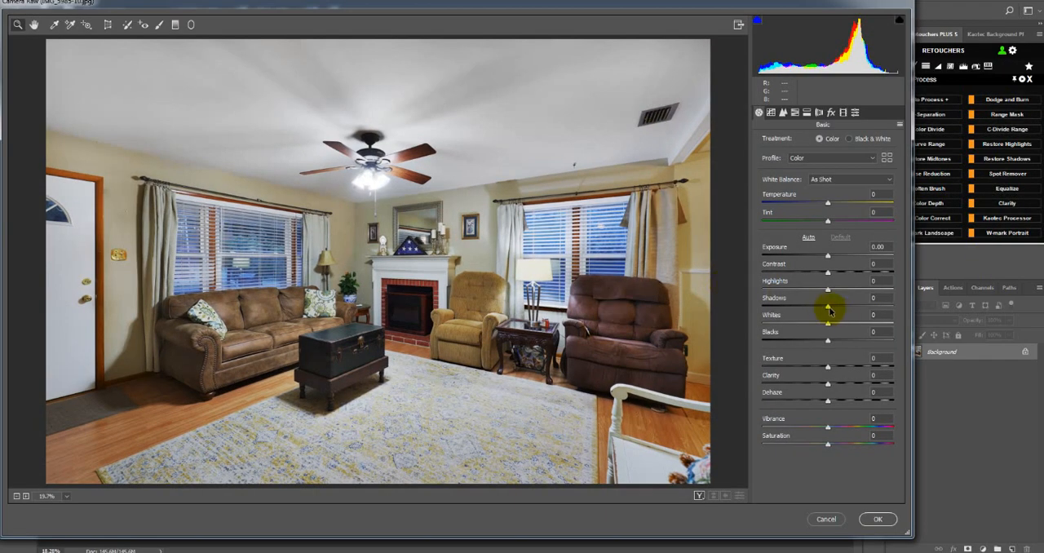
drag(827, 305, 850, 313)
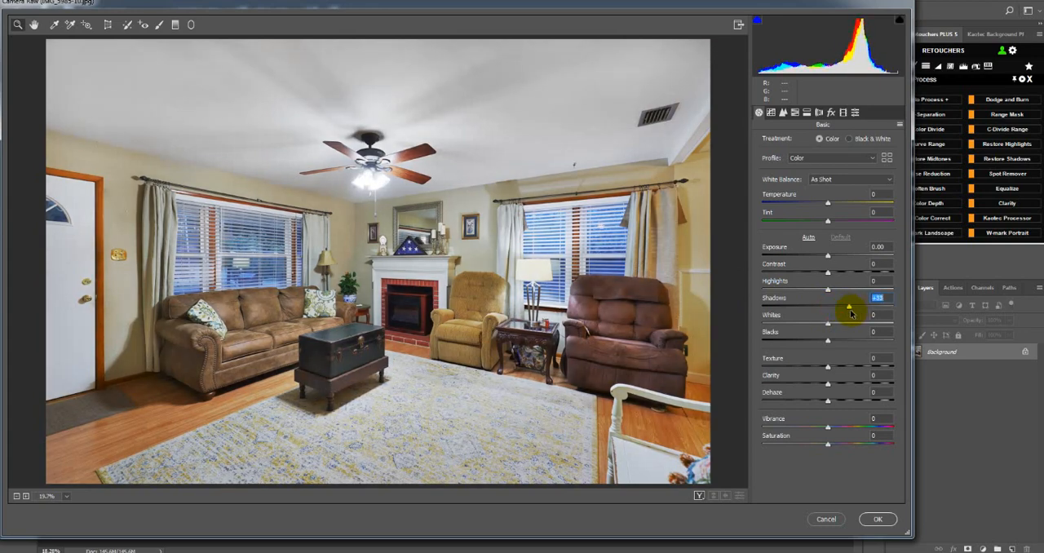
drag(843, 272, 859, 310)
drag(849, 272, 850, 272)
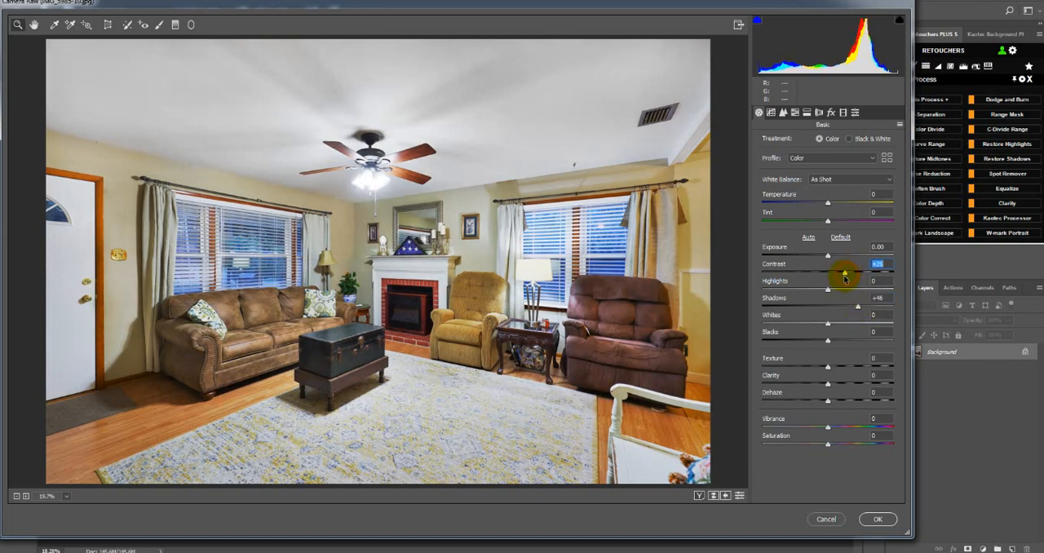
click(850, 367)
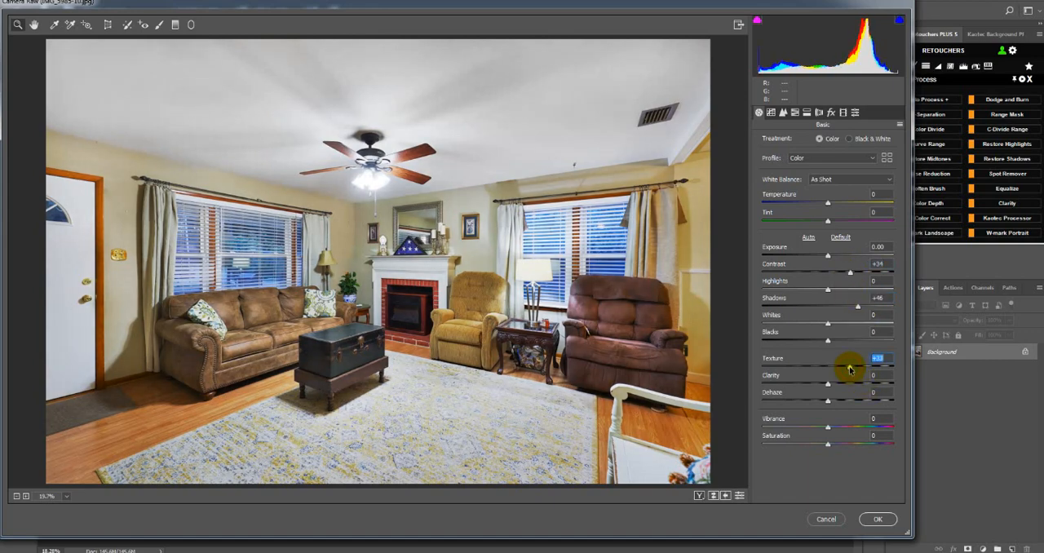
click(874, 519)
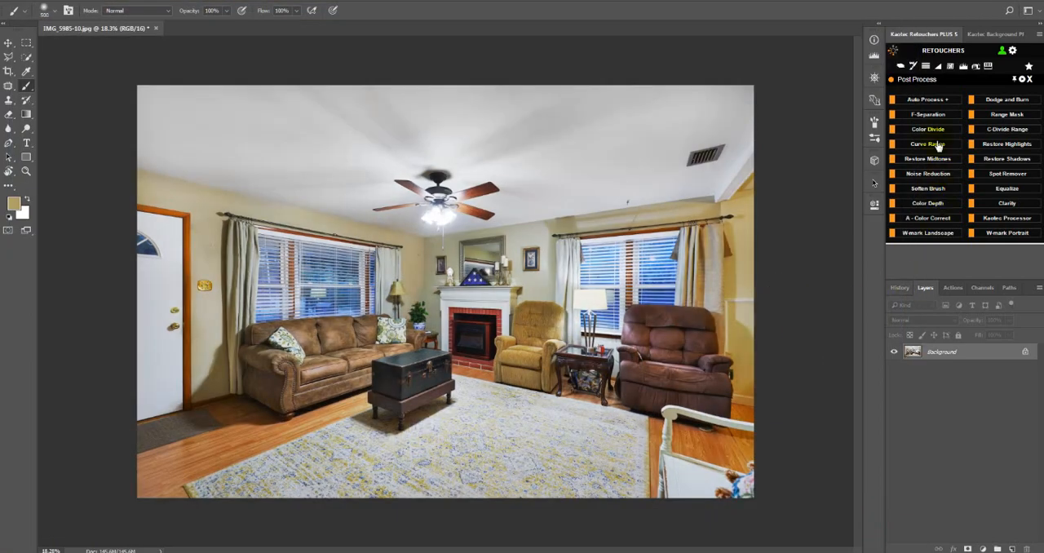
Close the Post Process tool set and bring up the Expo Blend tools of Retouchers PLUS.
click(1029, 80)
click(1010, 94)
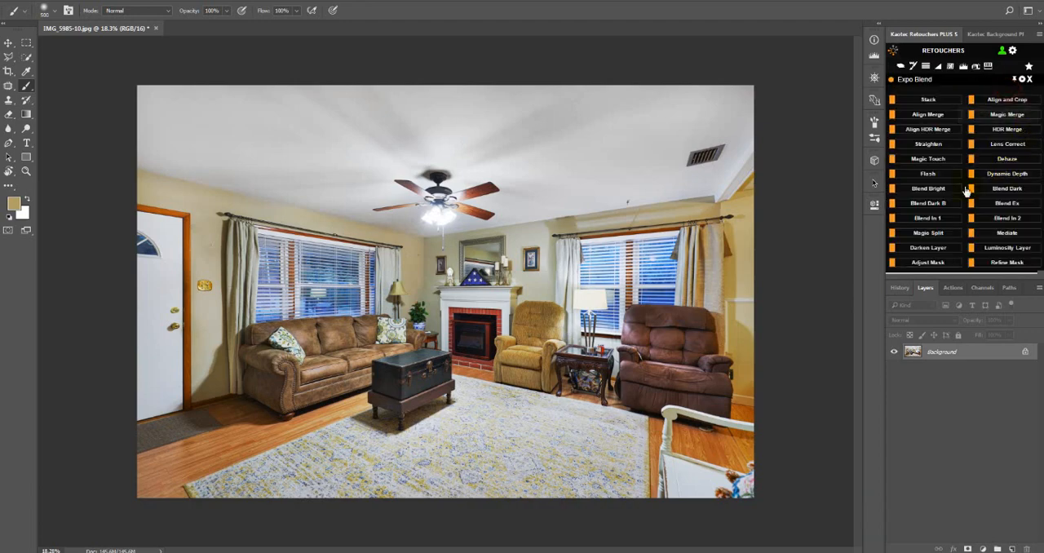
click(931, 146)
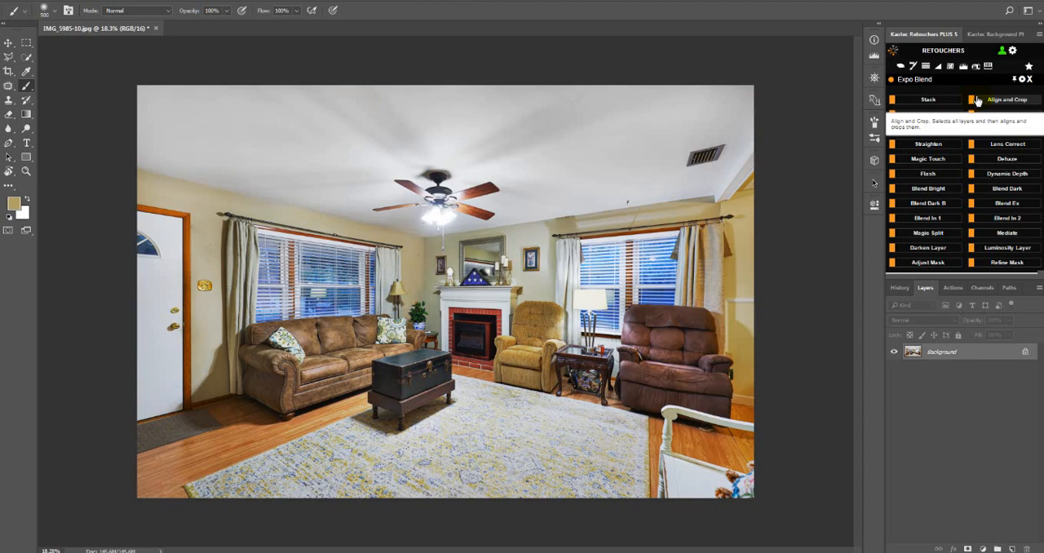
Check the living room image's pixel dimensions in Image Size without changing them, and return to the Brush tool.
key(ctrl+alt+i)
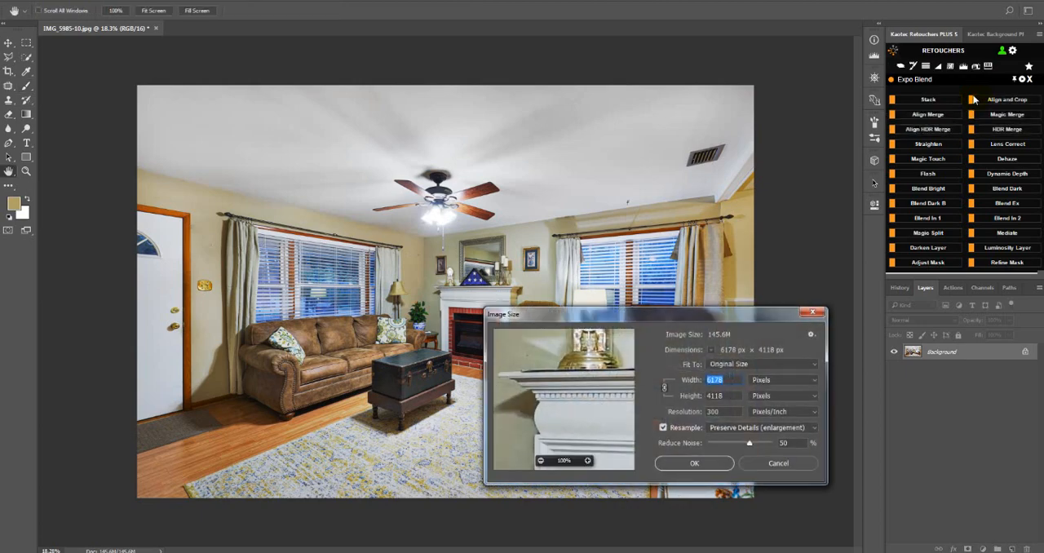
drag(694, 319, 547, 241)
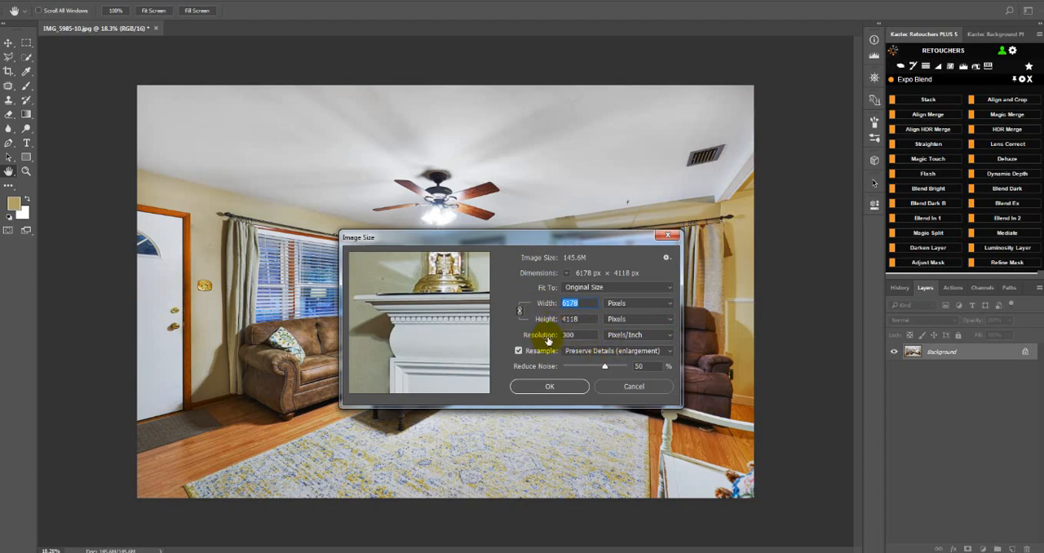
click(617, 386)
key(b)
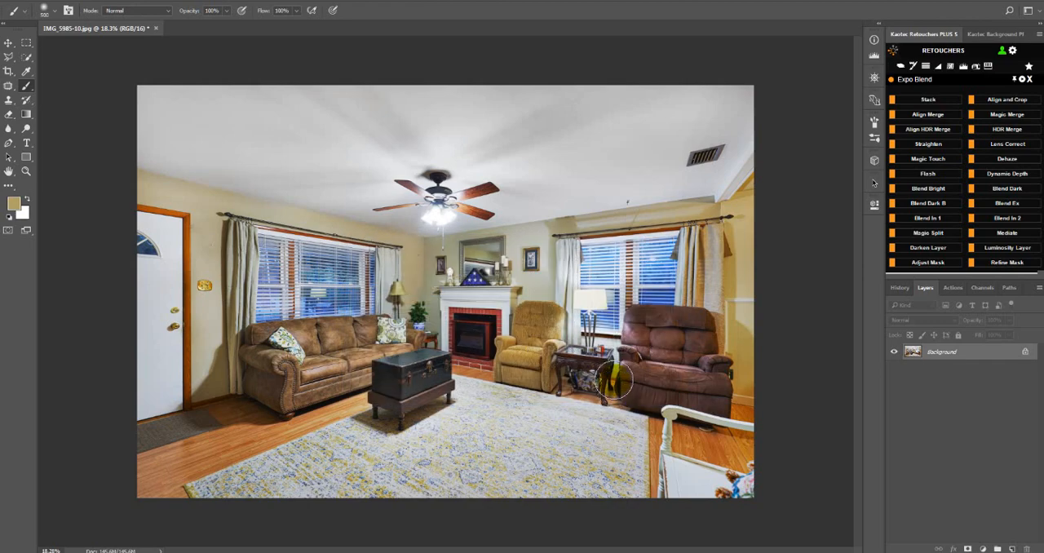